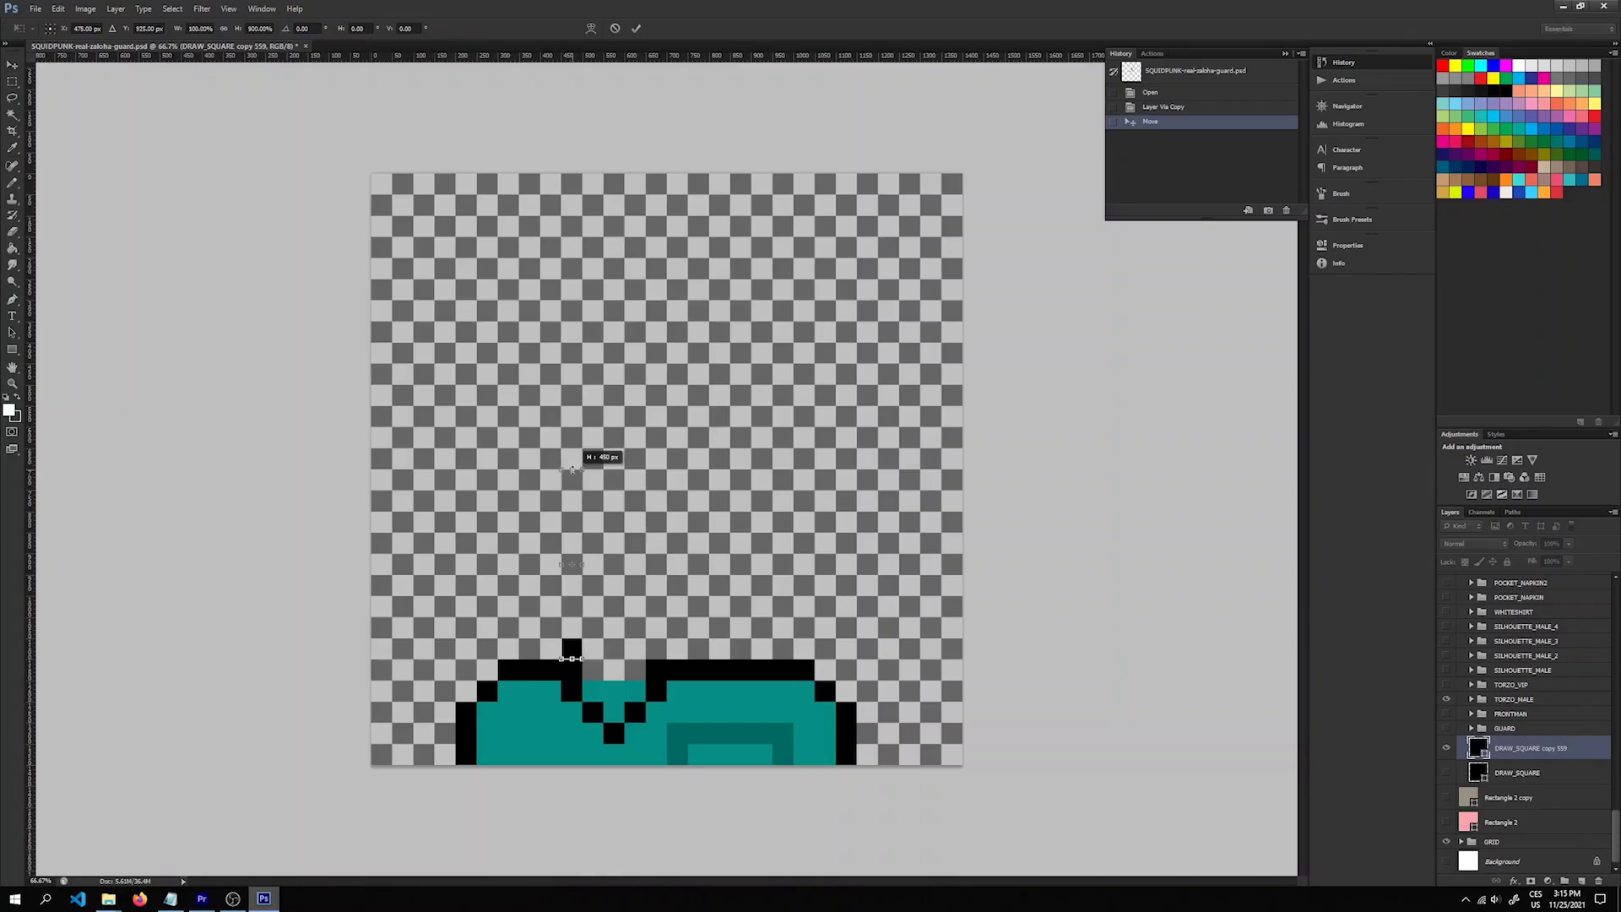
# Step: Duplicate the black bar into shortened, rotated and repositioned copies
pyautogui.hotkey('ctrl', 'j')
pyautogui.hotkey('ctrl', 't')
pyautogui.moveTo(657, 470); pyautogui.dragTo(657, 595)
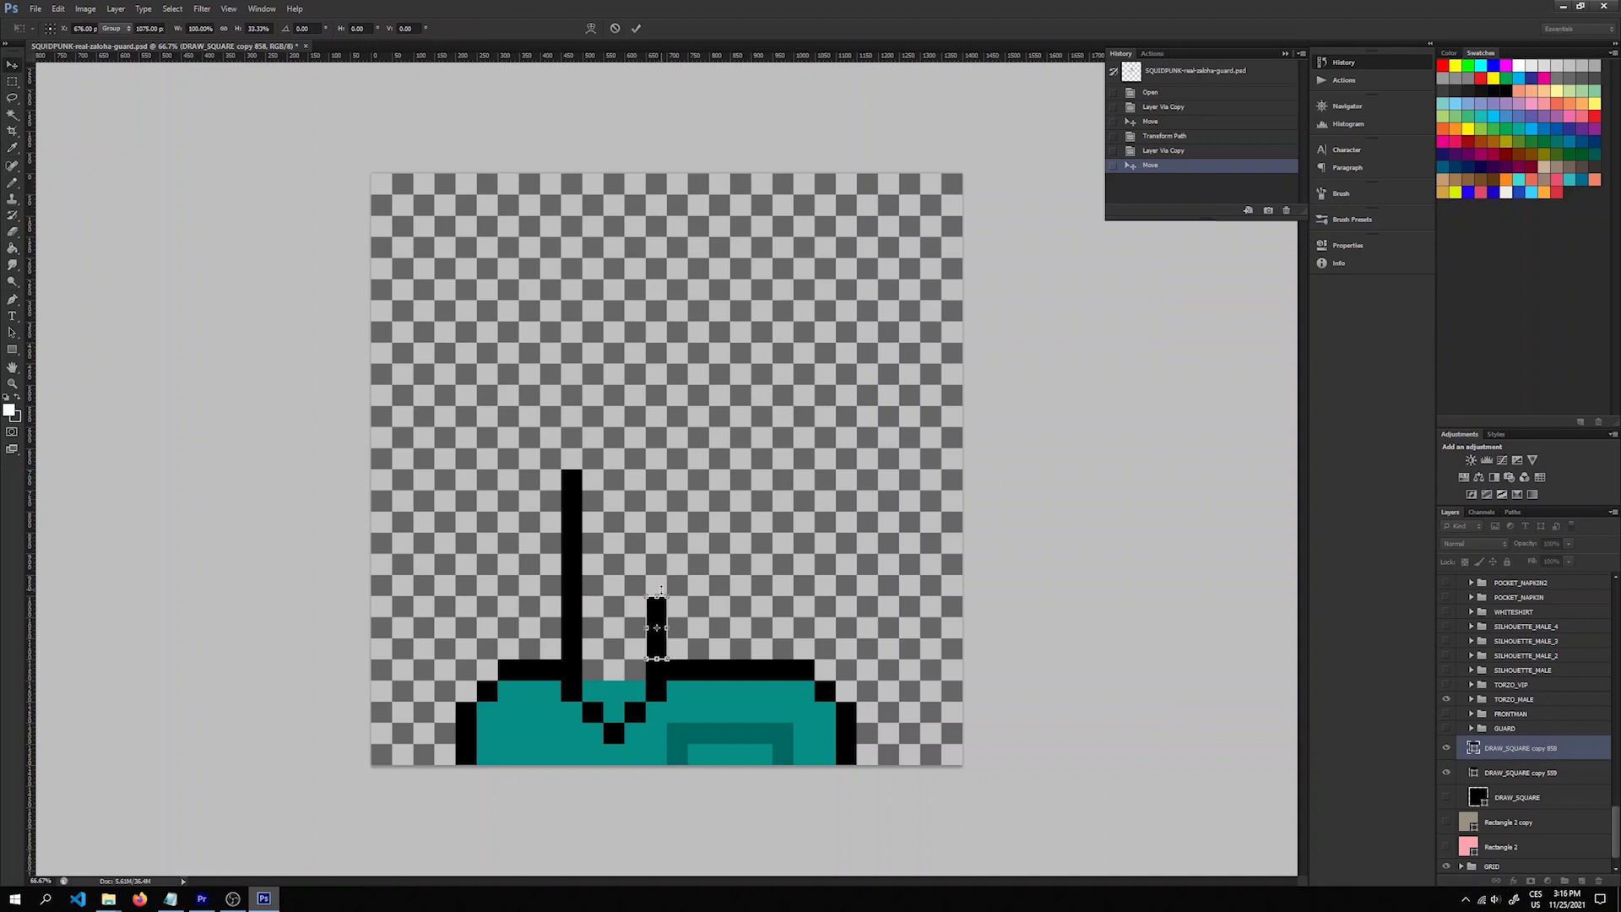
pyautogui.press('Return')
pyautogui.hotkey('ctrl', 'j')
pyautogui.hotkey('ctrl', 't')
pyautogui.press('Return')
pyautogui.hotkey('ctrl', 'j')
pyautogui.moveTo(704, 702); pyautogui.dragTo(808, 629)
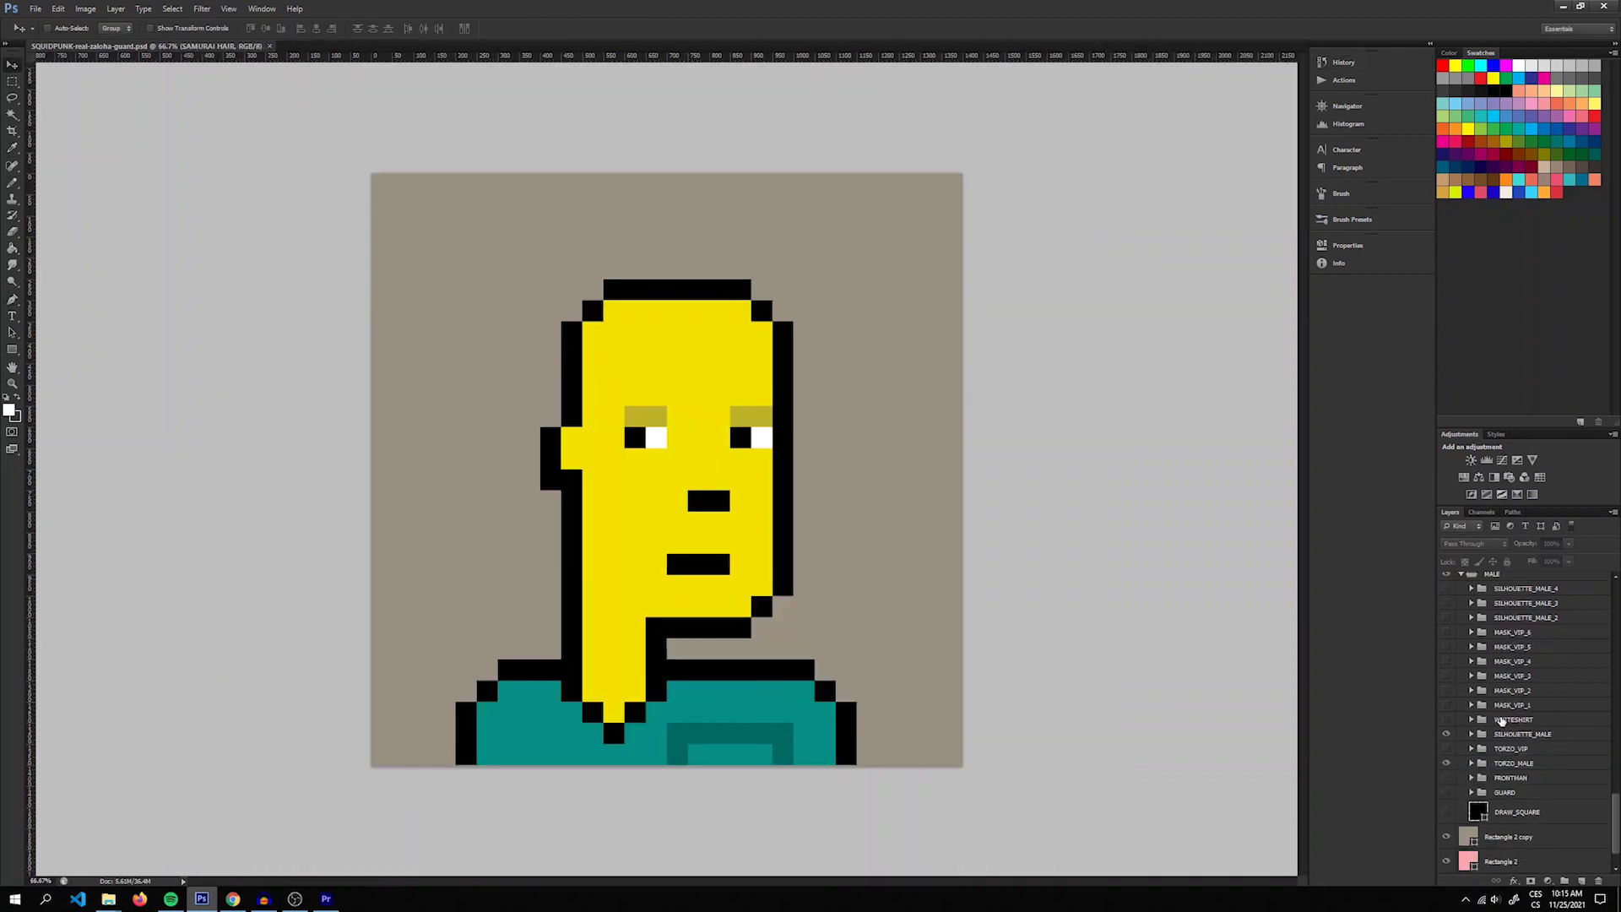
# Step: Preview the hooded guard and Frontman figures, then hide both again
pyautogui.click(1446, 794)
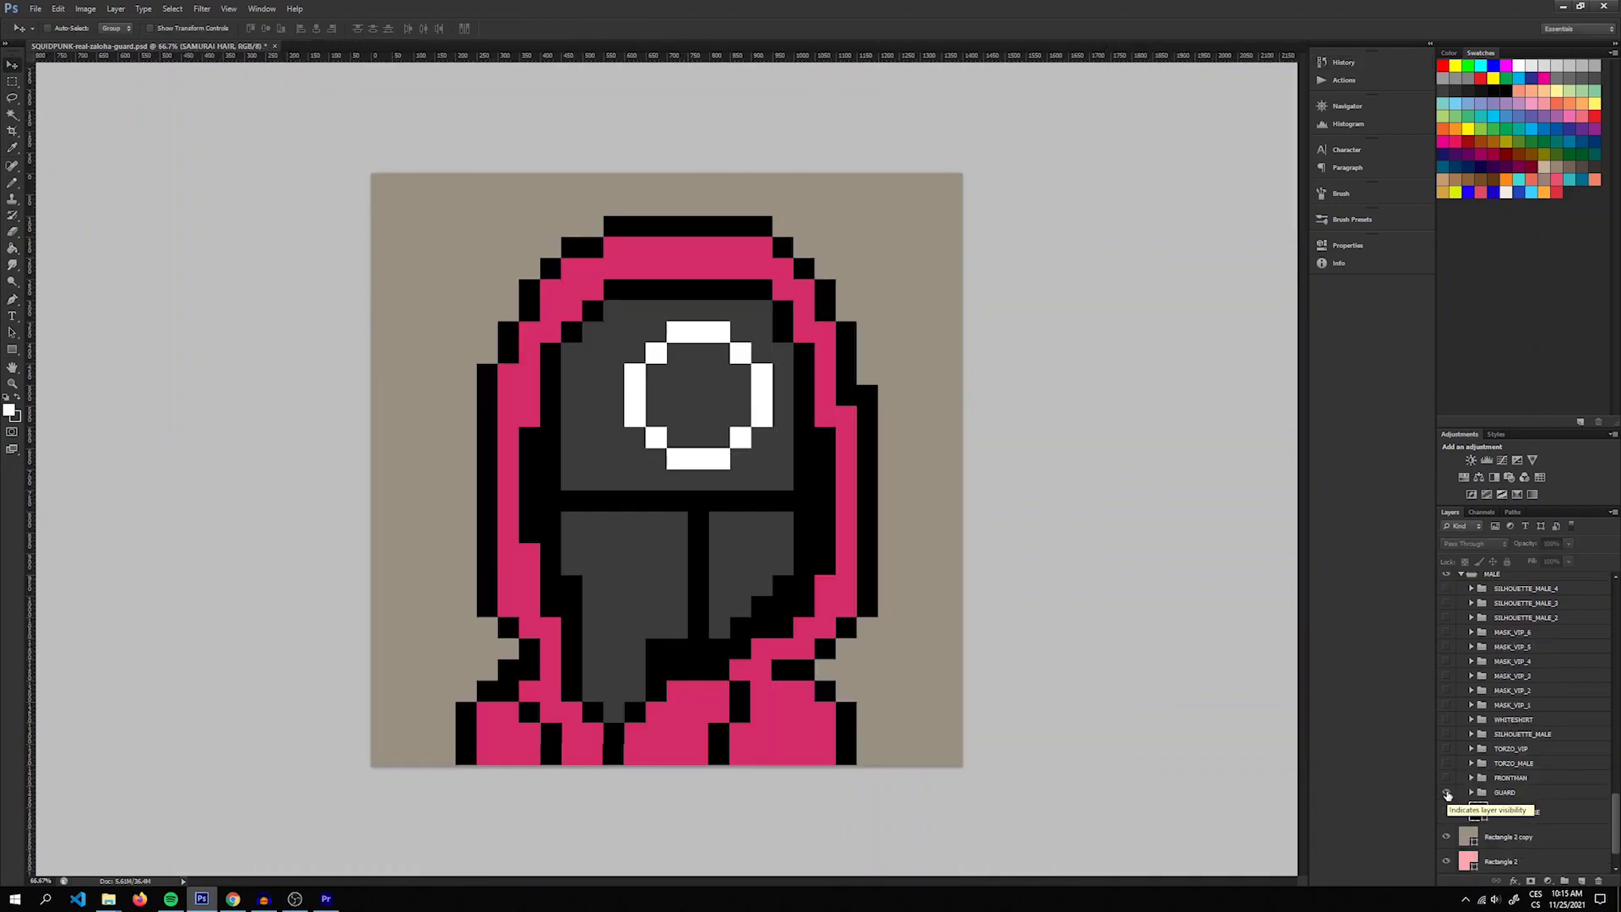
pyautogui.click(1446, 794)
pyautogui.click(1446, 778)
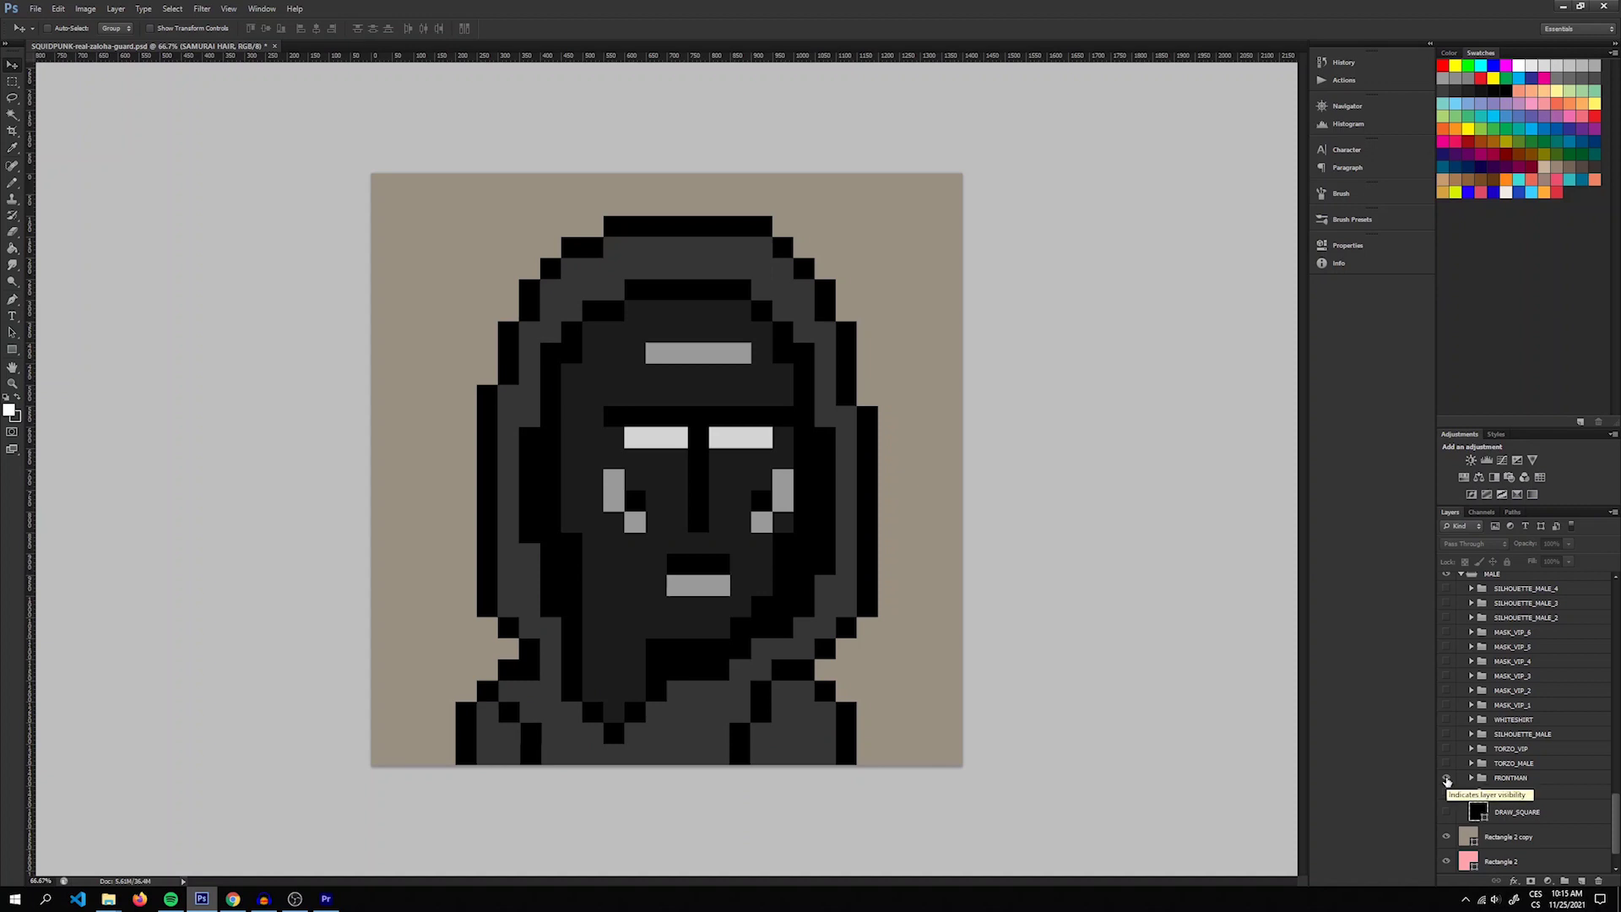
pyautogui.click(1446, 779)
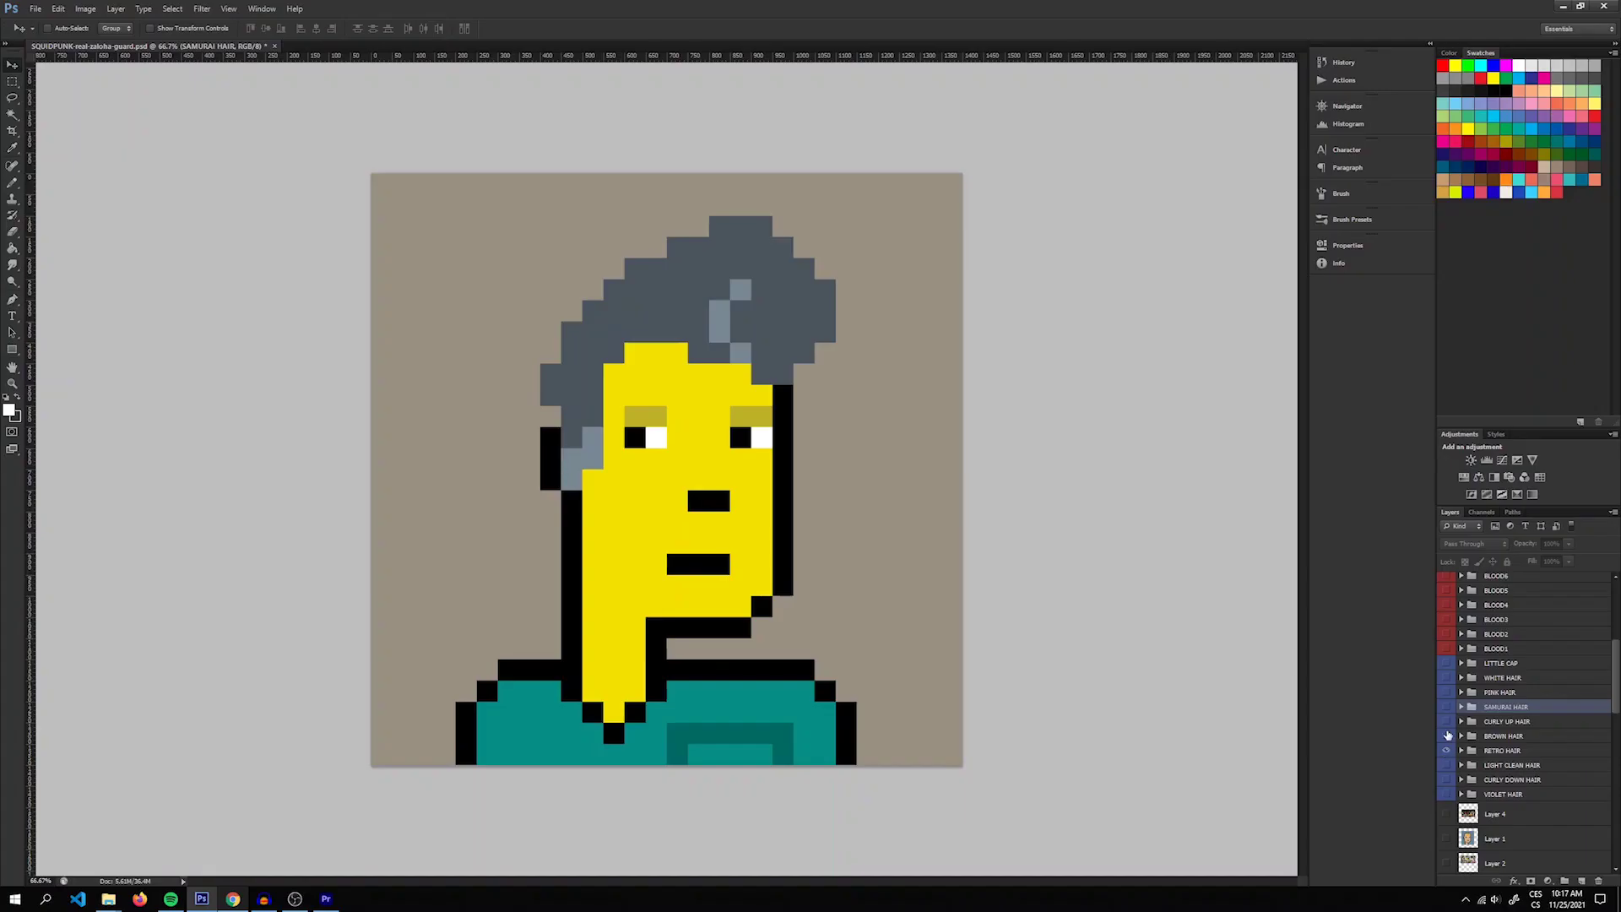
# Step: Show the BLOOD7 splatter, SCARS1 scar, TATOO4 neck tattoo and the cigarette
pyautogui.scroll(3, 1461, 721)
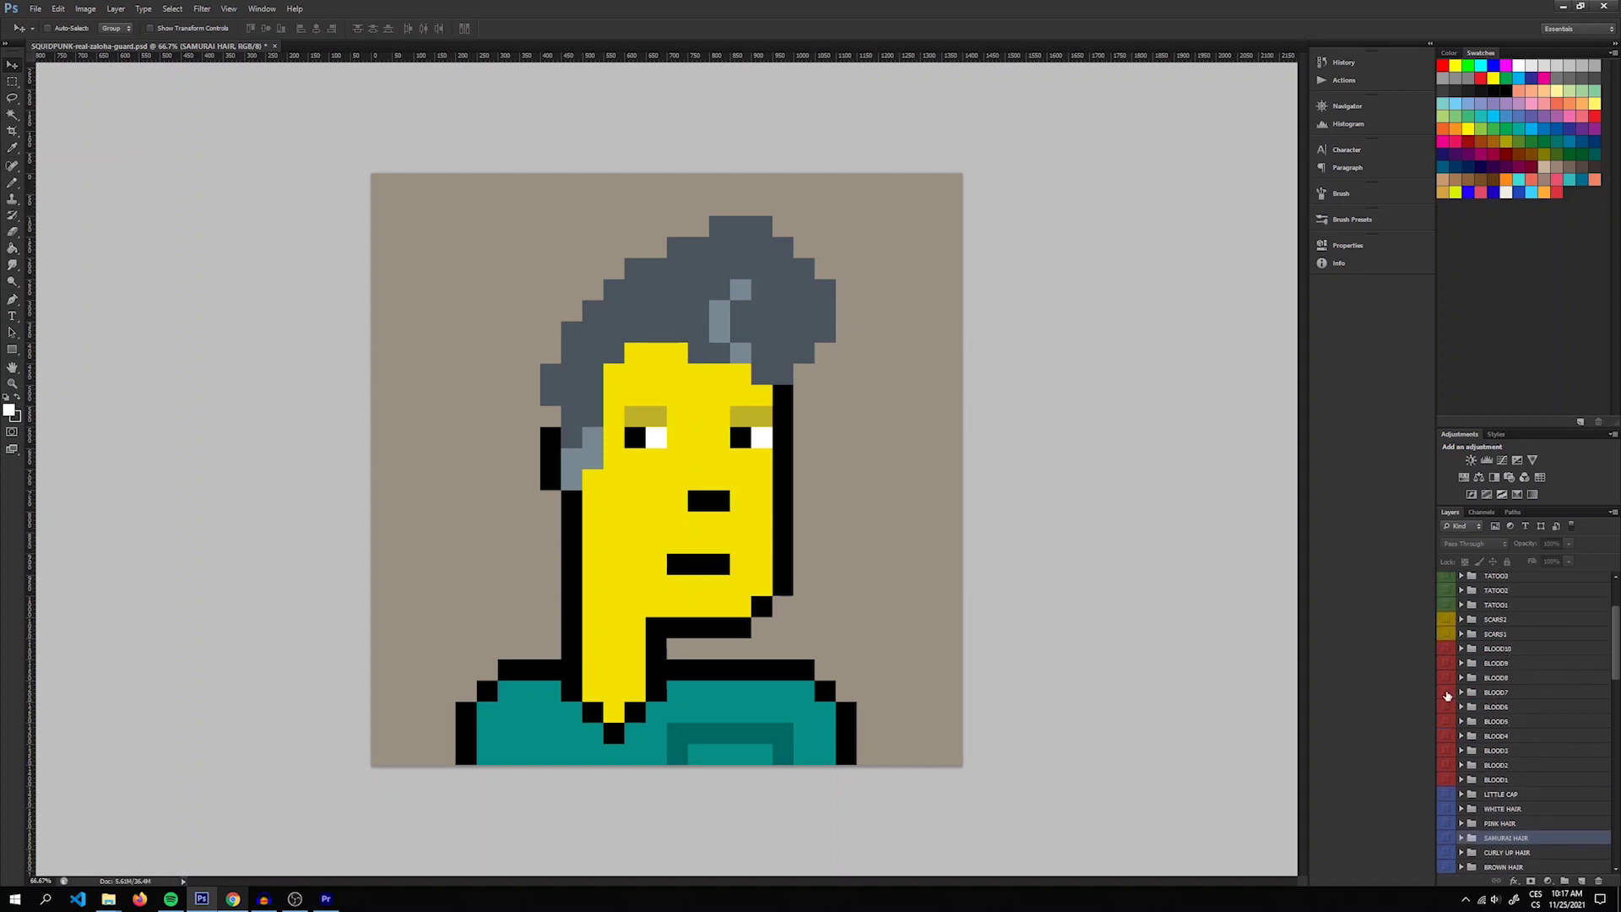
pyautogui.click(1447, 693)
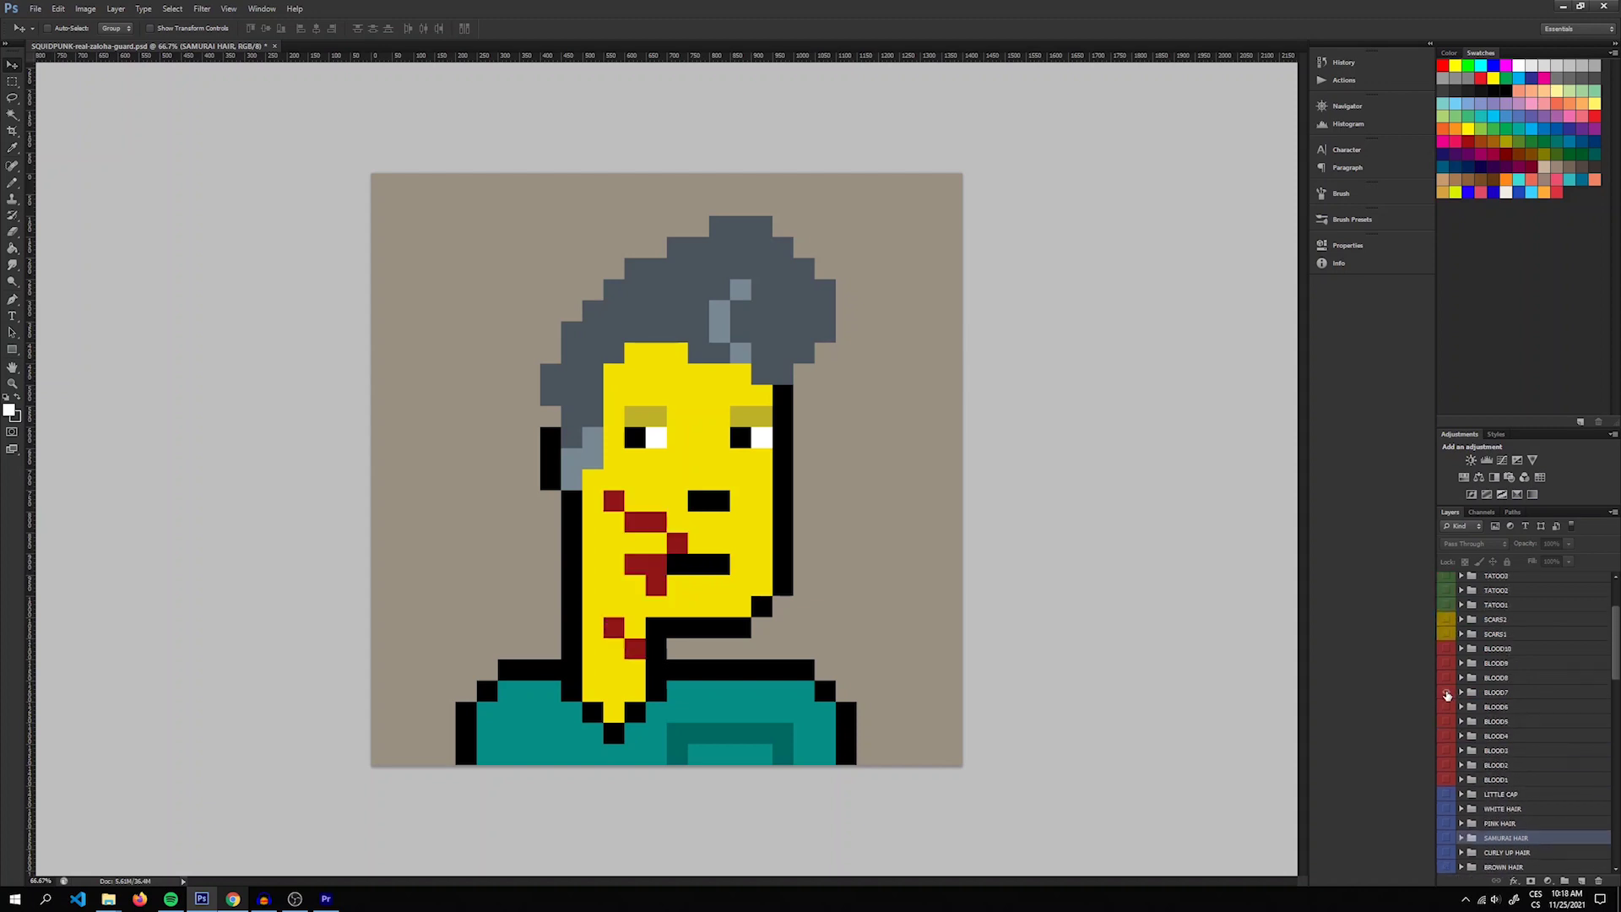
pyautogui.scroll(2, 1447, 695)
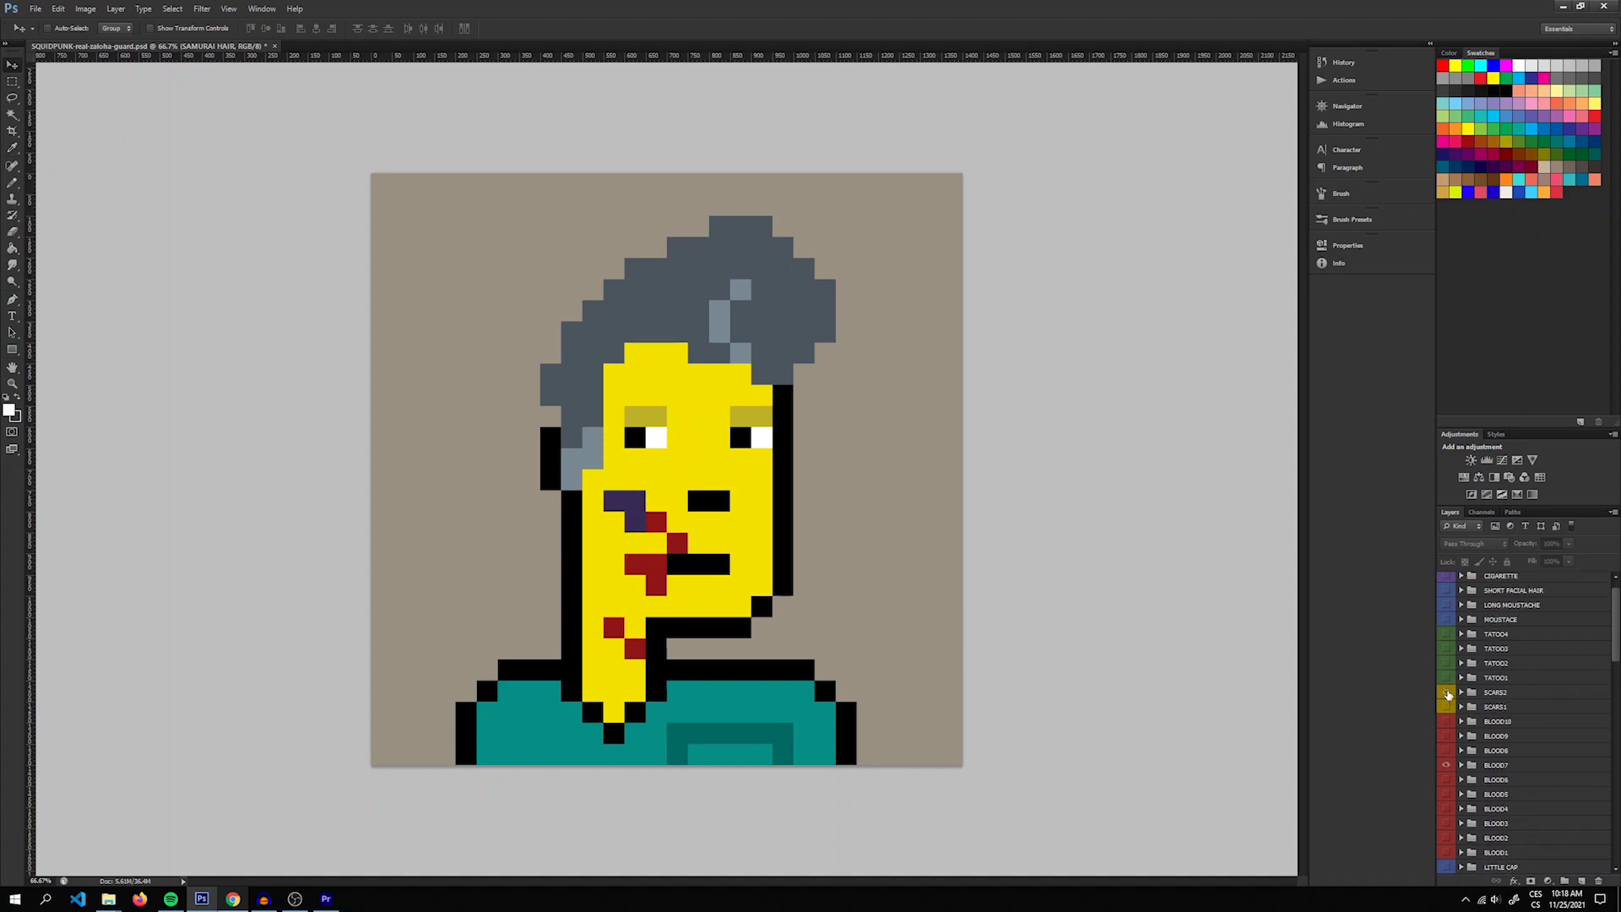
pyautogui.click(1447, 707)
pyautogui.scroll(1, 1447, 676)
pyautogui.click(1447, 652)
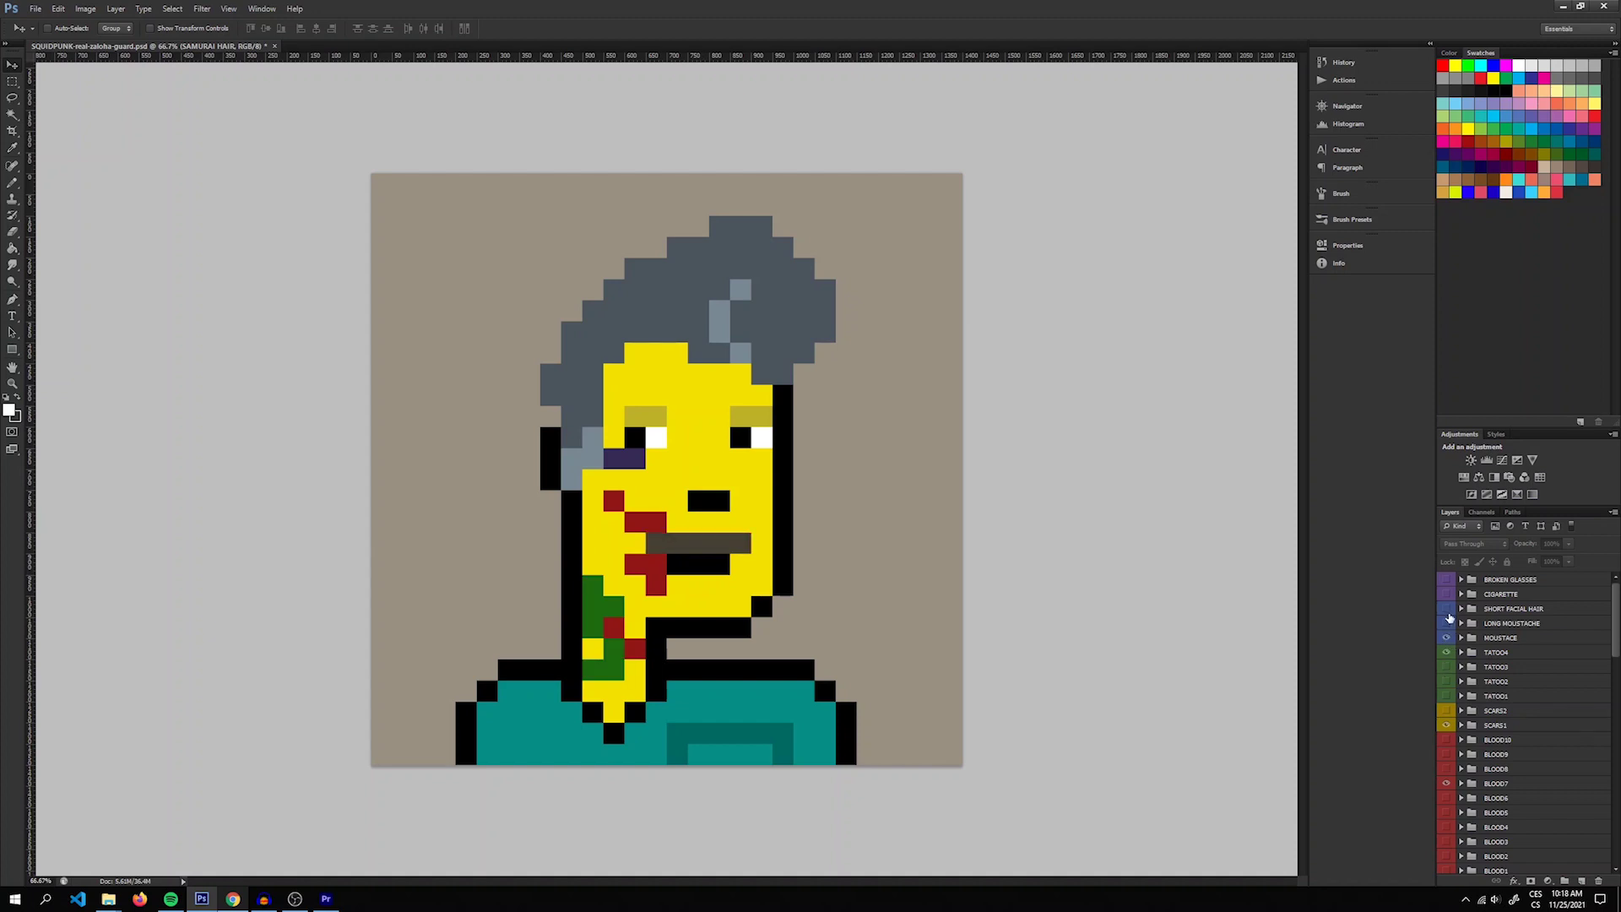
pyautogui.click(1447, 594)
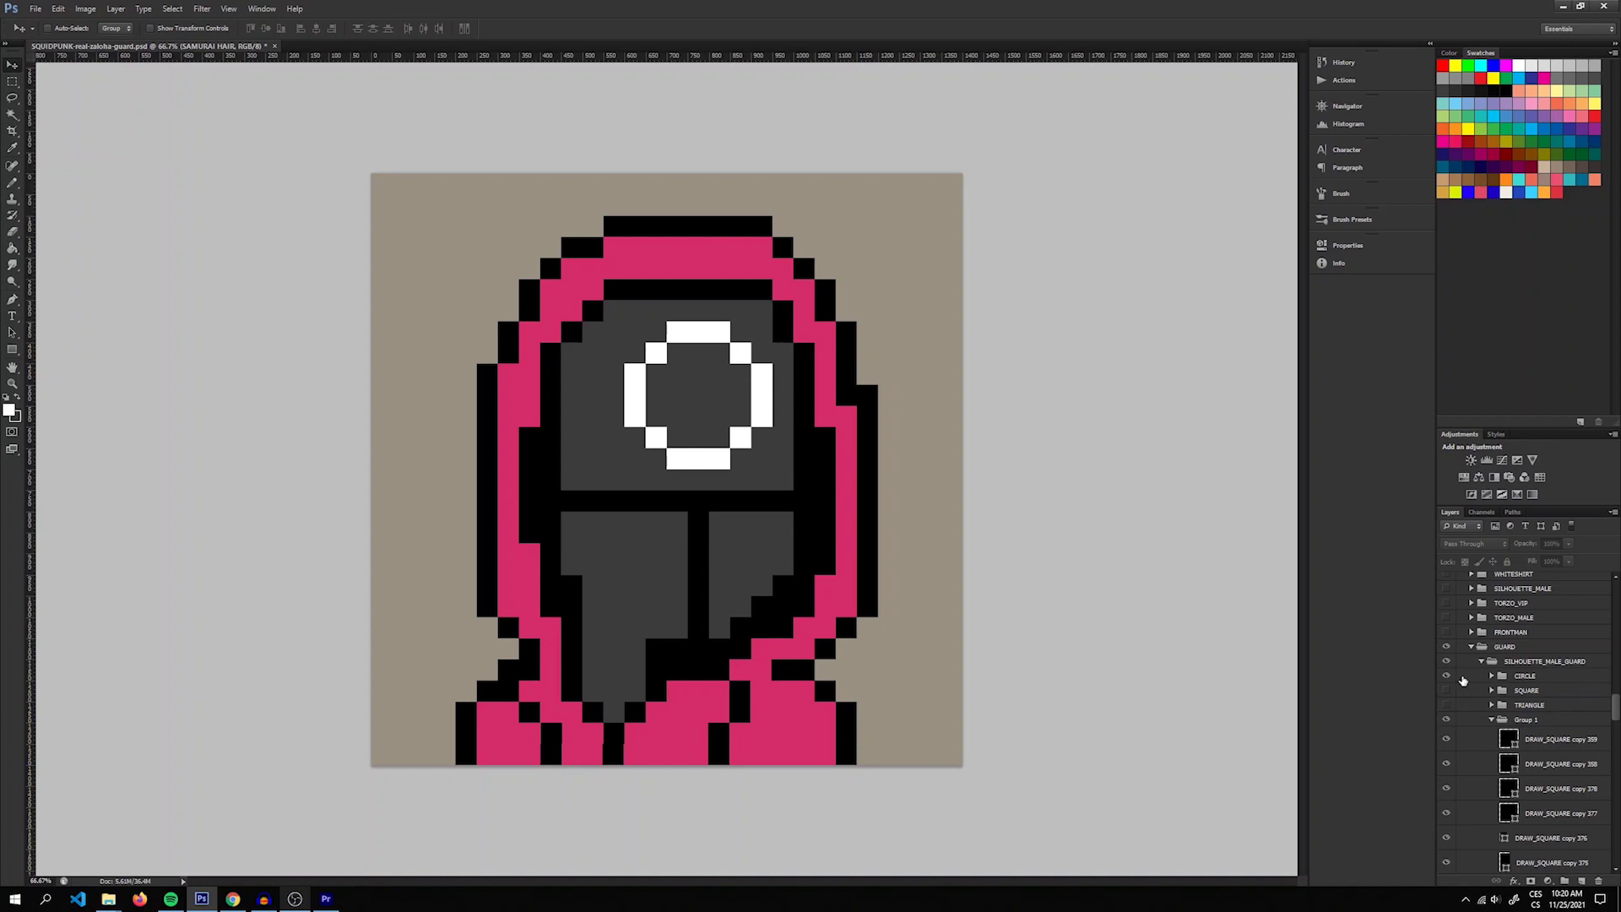
# Step: Try the SQUARE and TRIANGLE guard masks, then the MASK_VIP_4 golden mask
pyautogui.click(1447, 694)
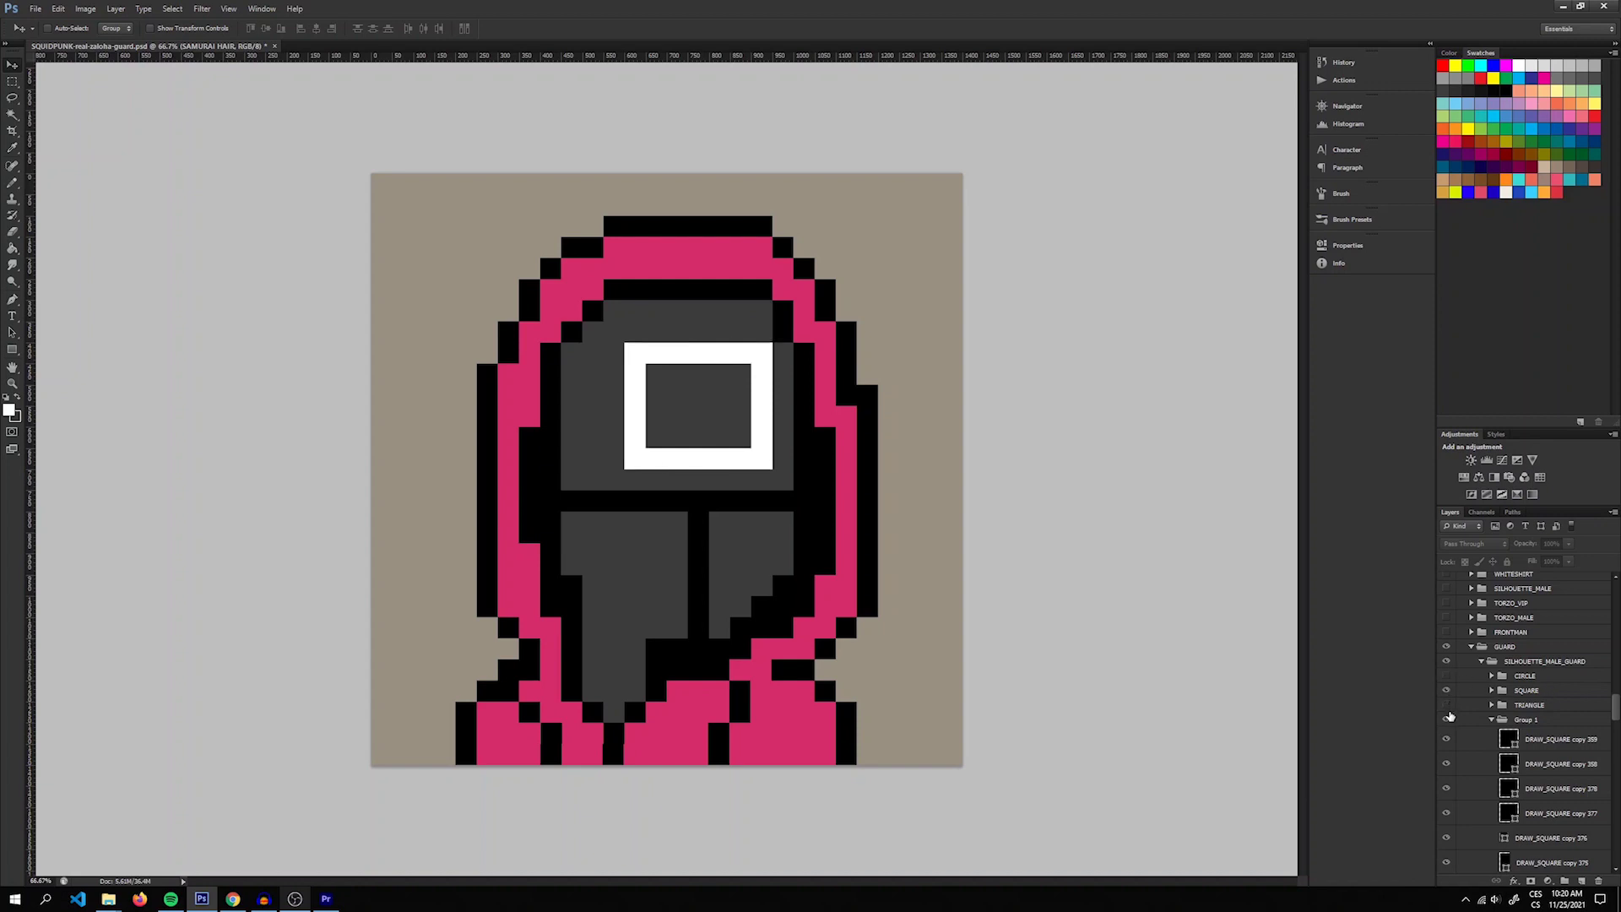
pyautogui.click(1446, 705)
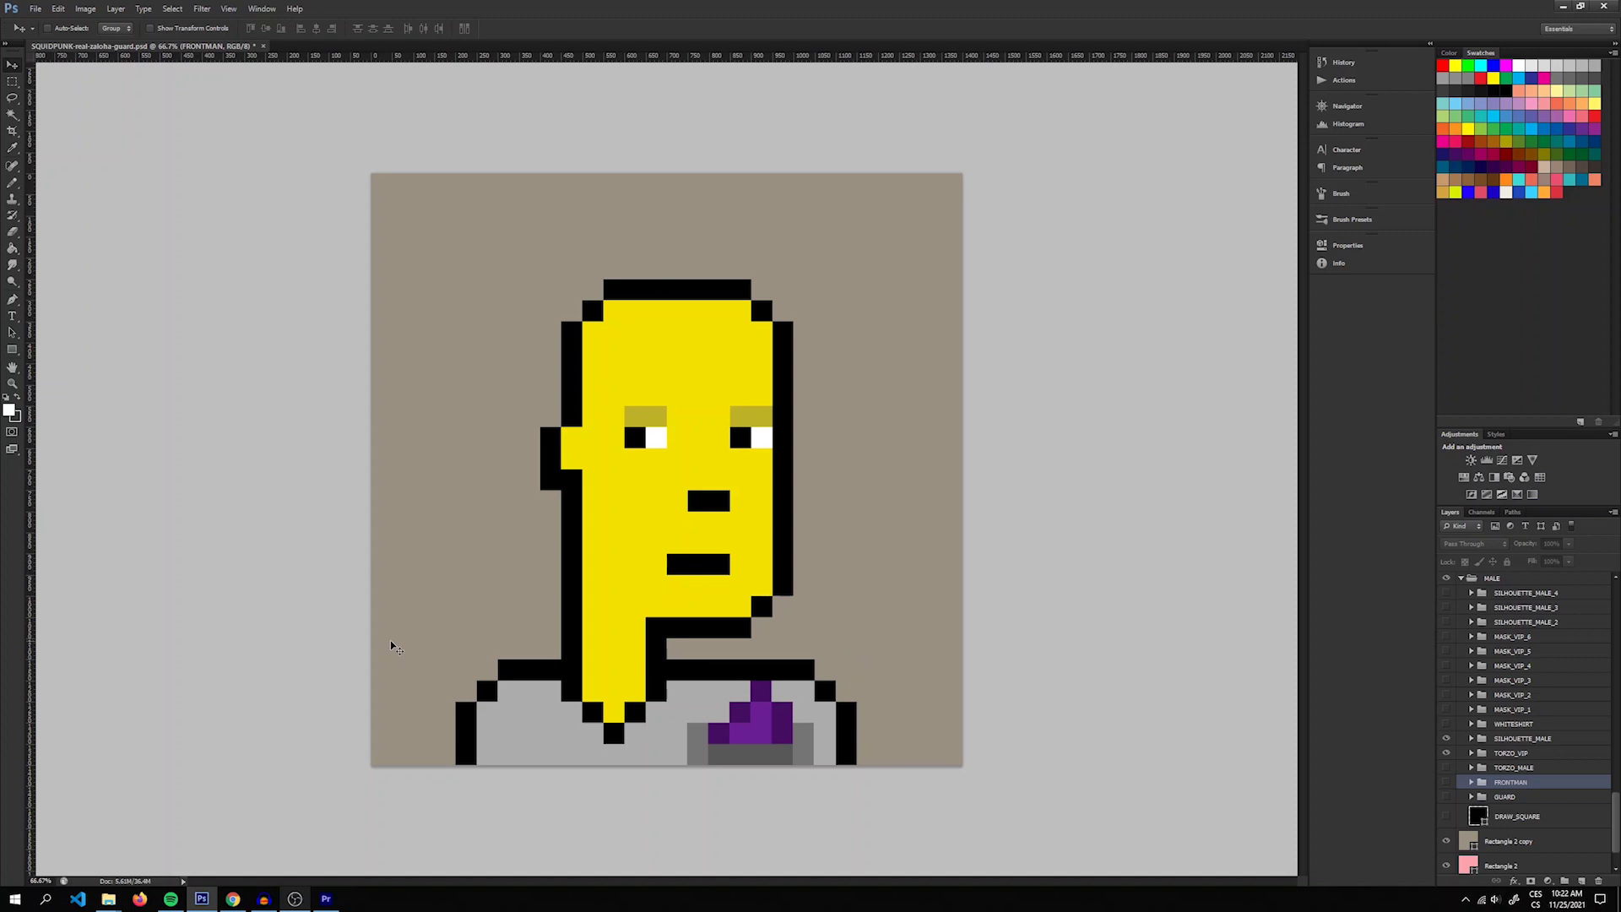
pyautogui.click(1447, 666)
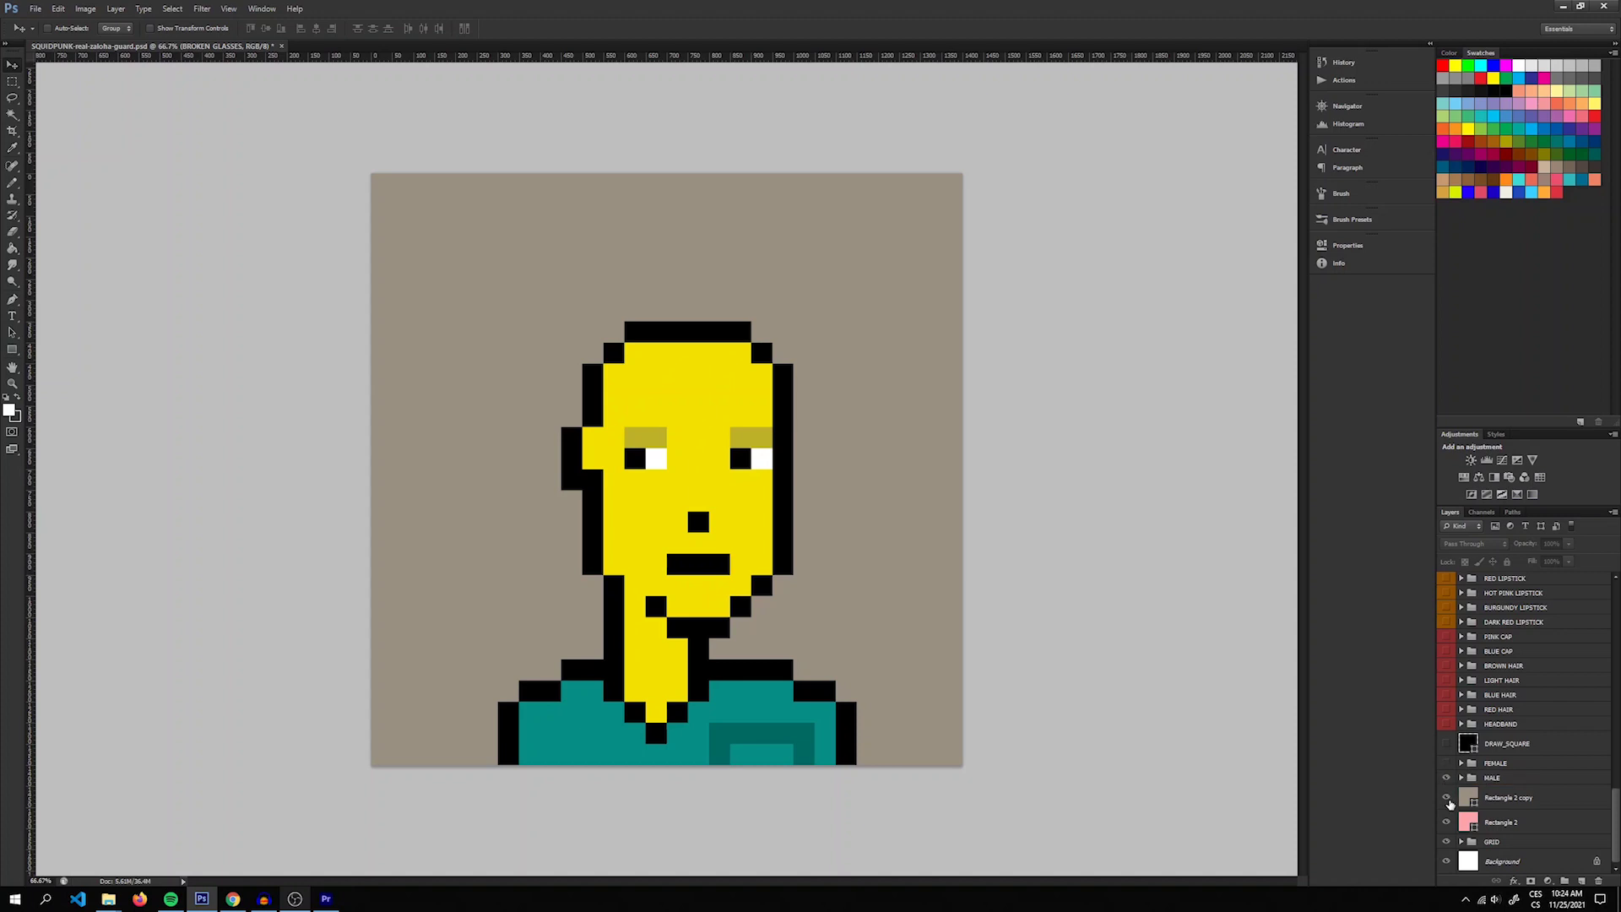
# Step: Hide the beige background, show BROKEN GLASSES, and open Save for Web as PNG-24
pyautogui.click(1446, 862)
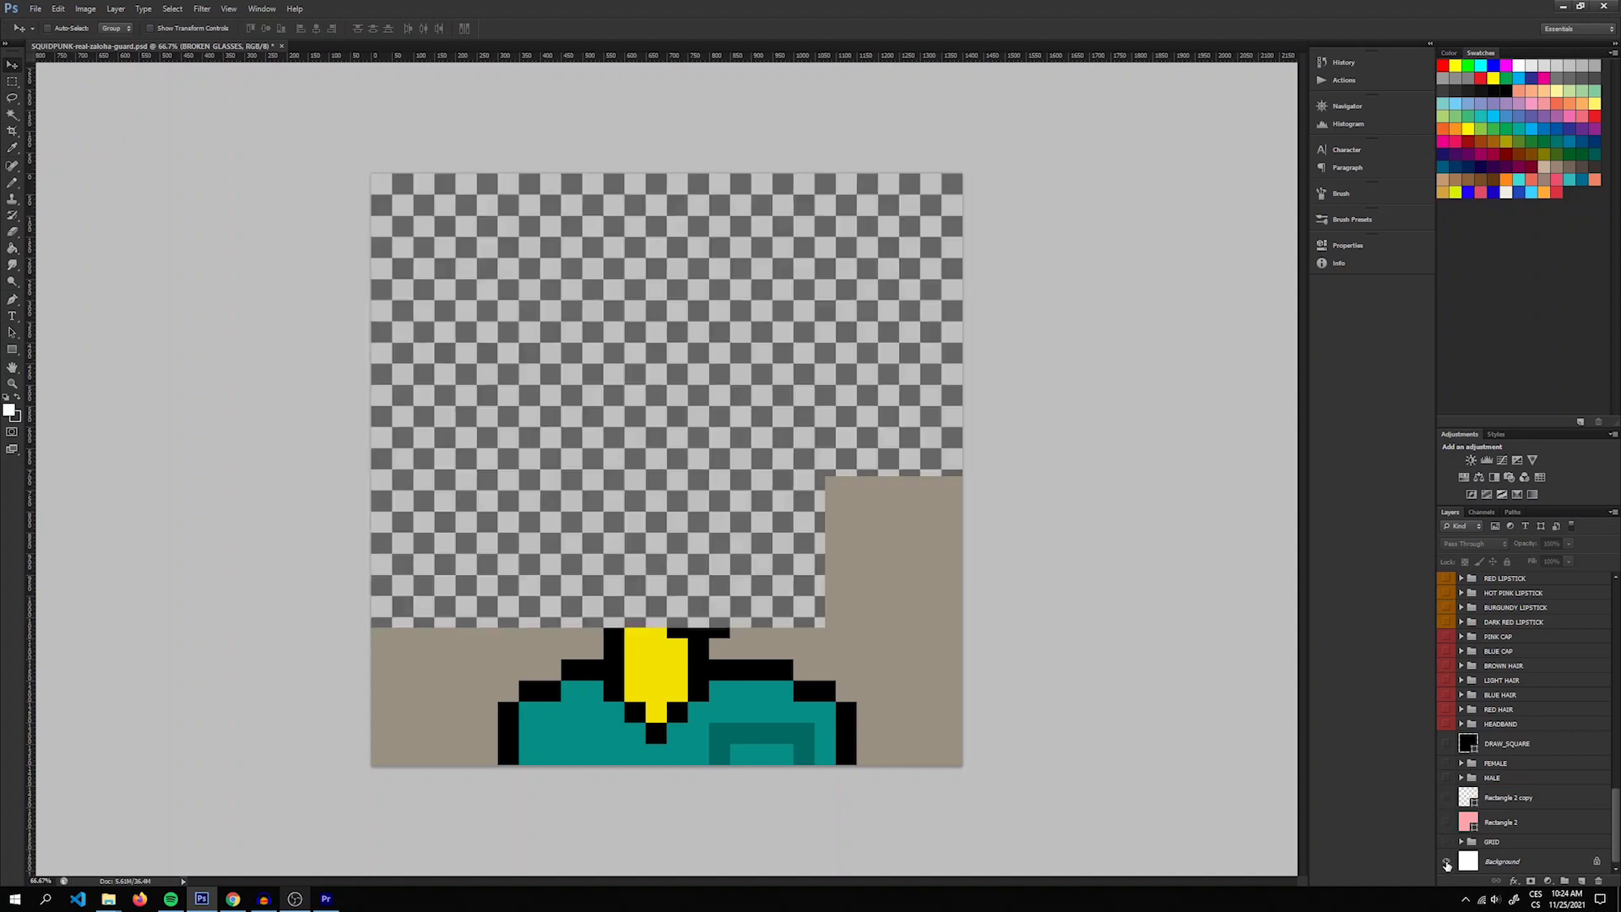
pyautogui.moveTo(1615, 857); pyautogui.dragTo(1609, 618)
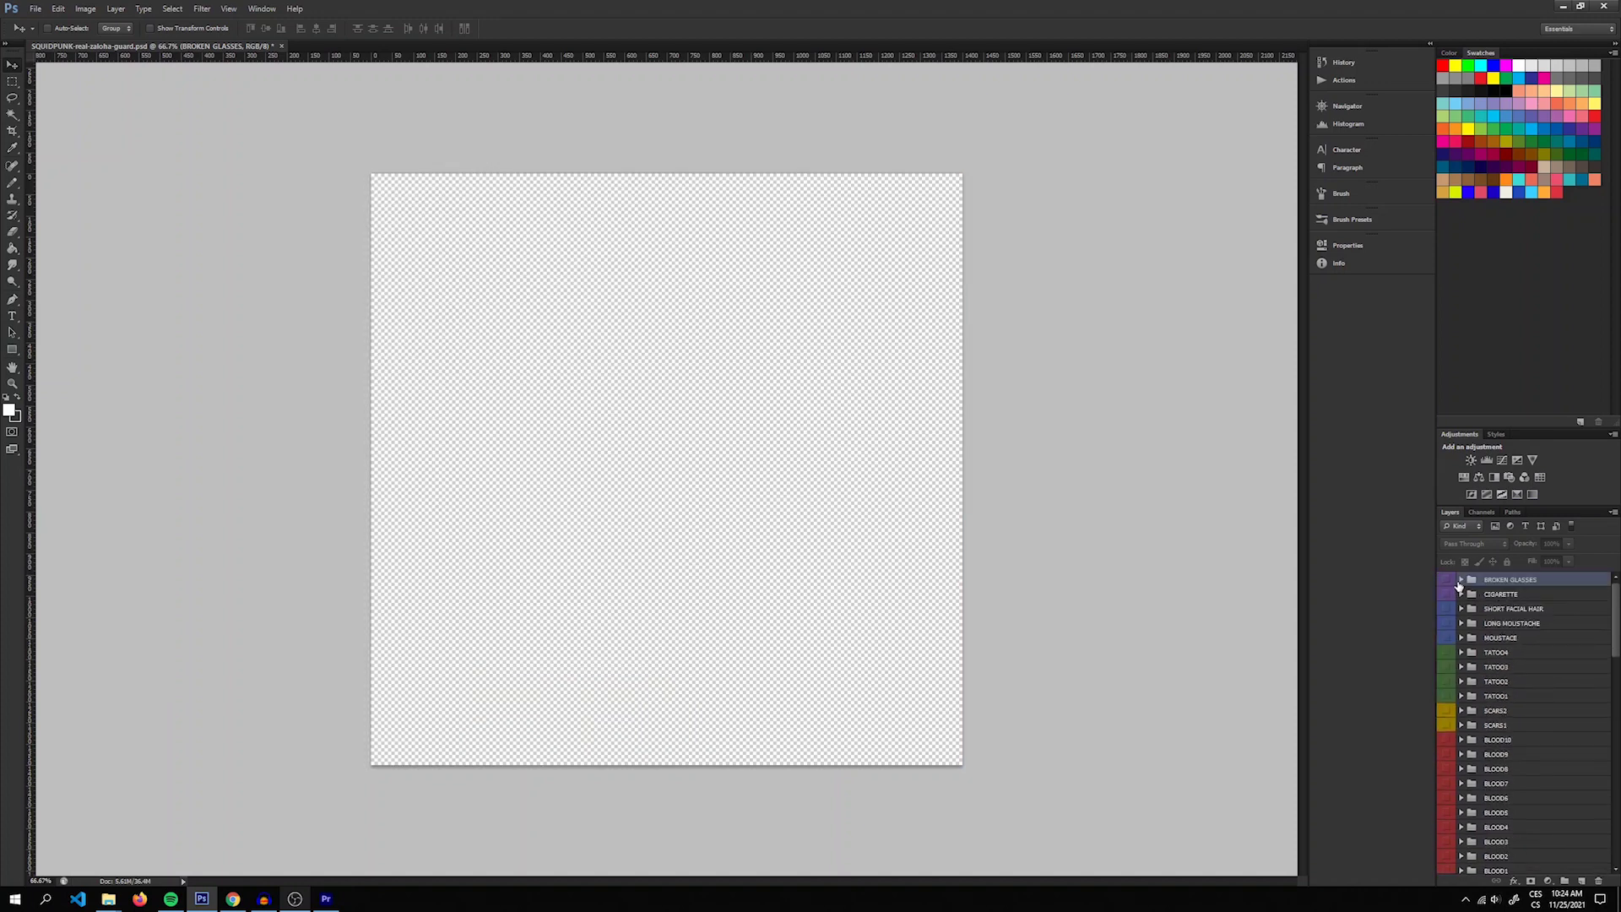
pyautogui.click(1447, 580)
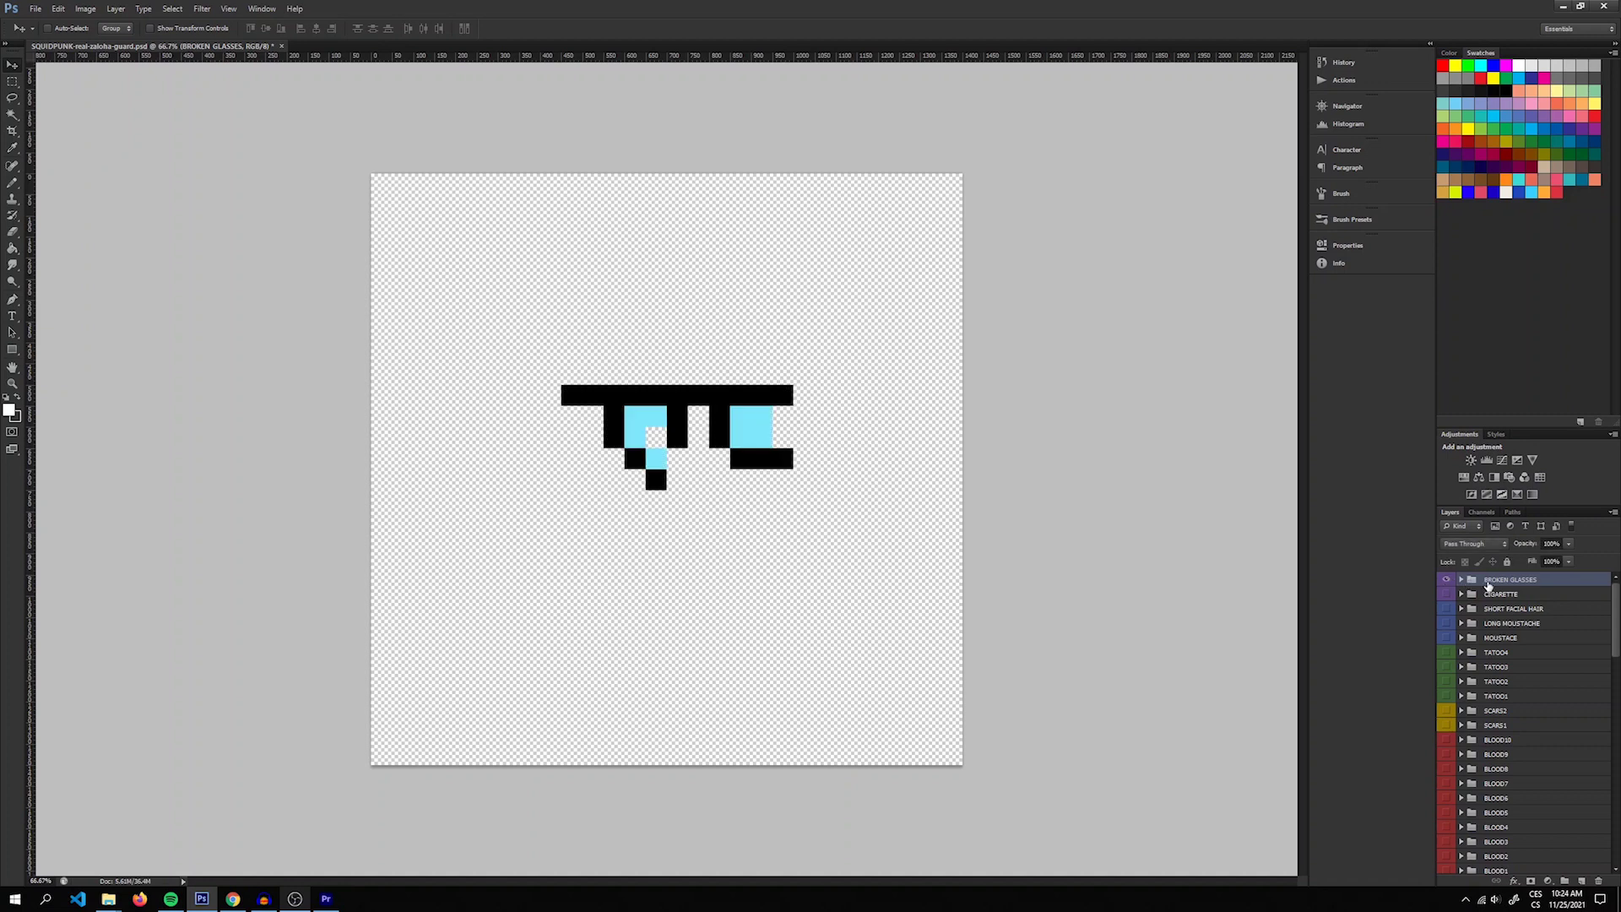
pyautogui.click(36, 9)
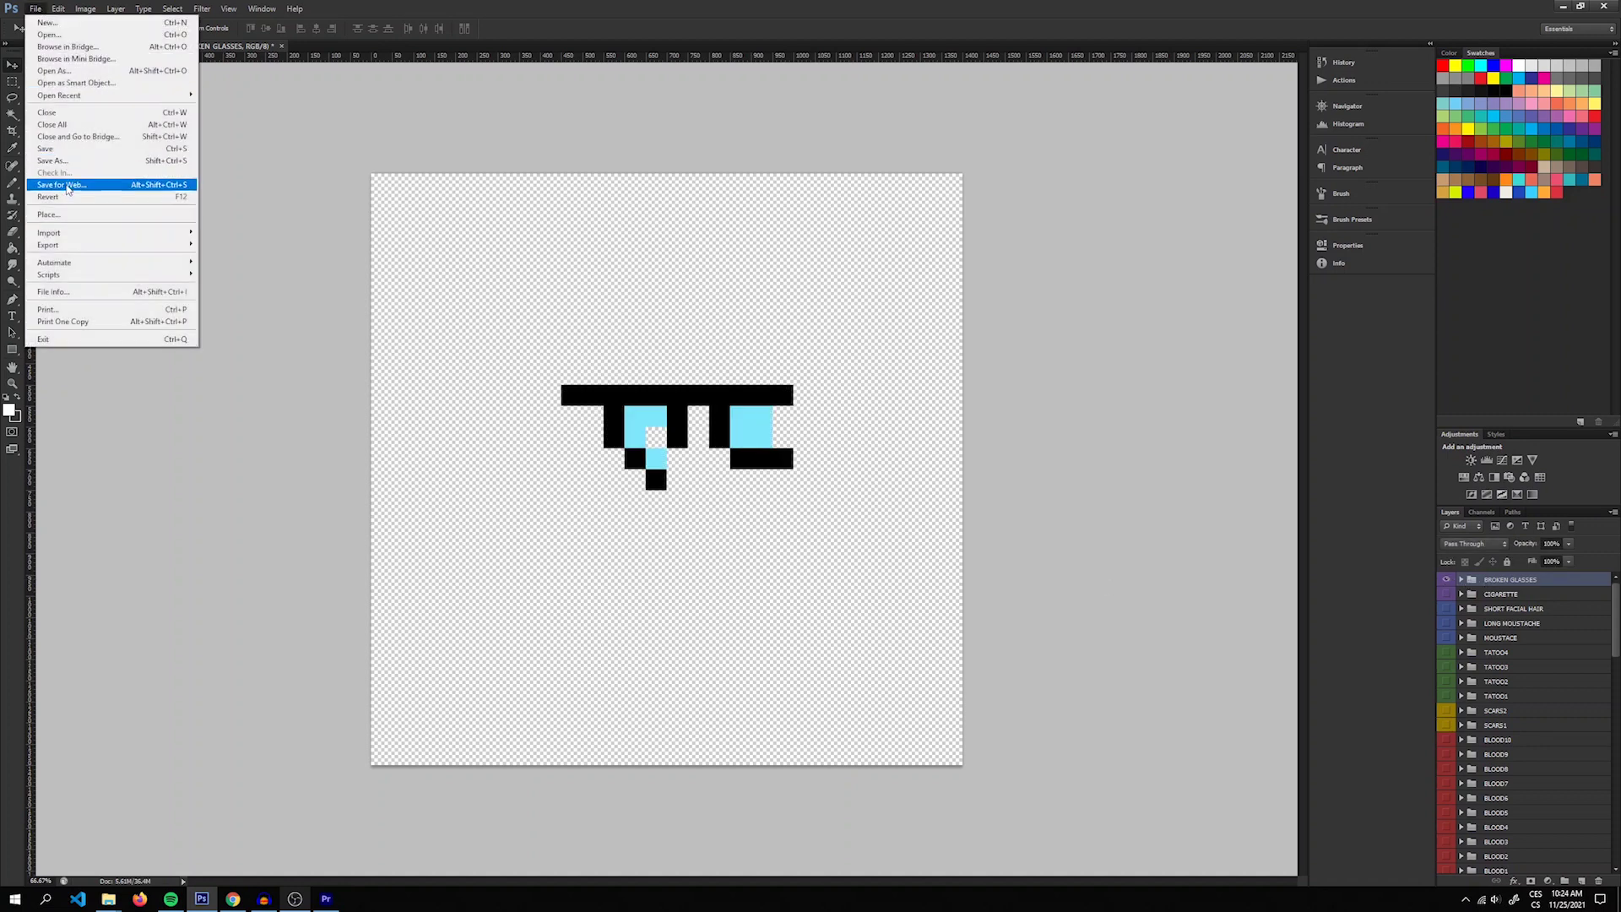
pyautogui.click(67, 186)
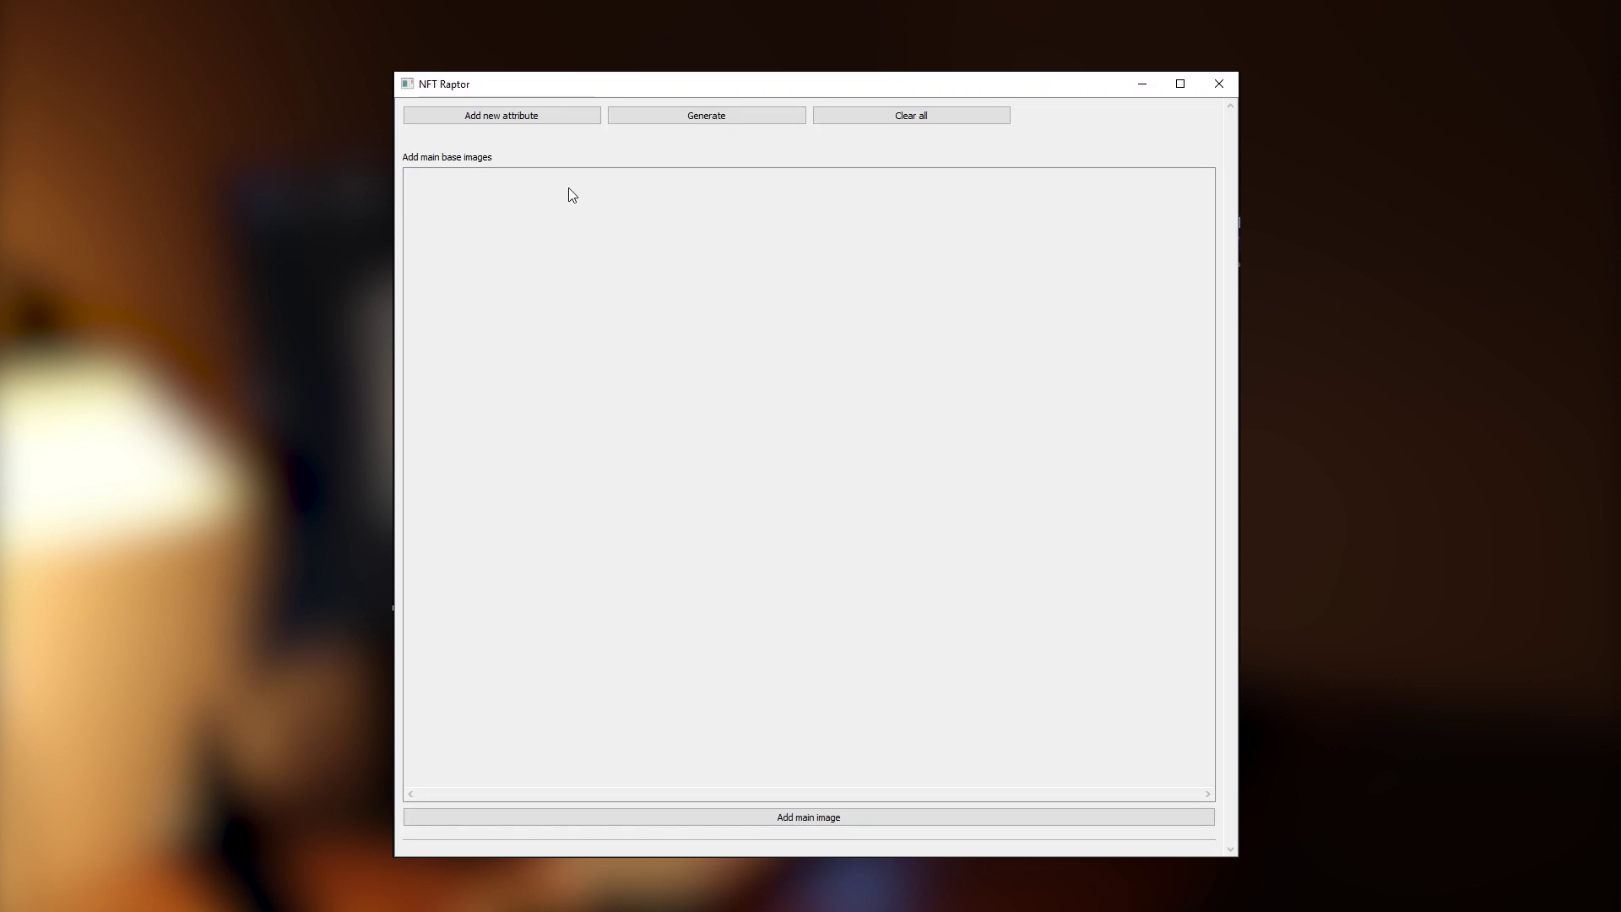
# Step: Load all four PLAYERS_MALE PNGs as base images and add Attribute 1
pyautogui.click(792, 813)
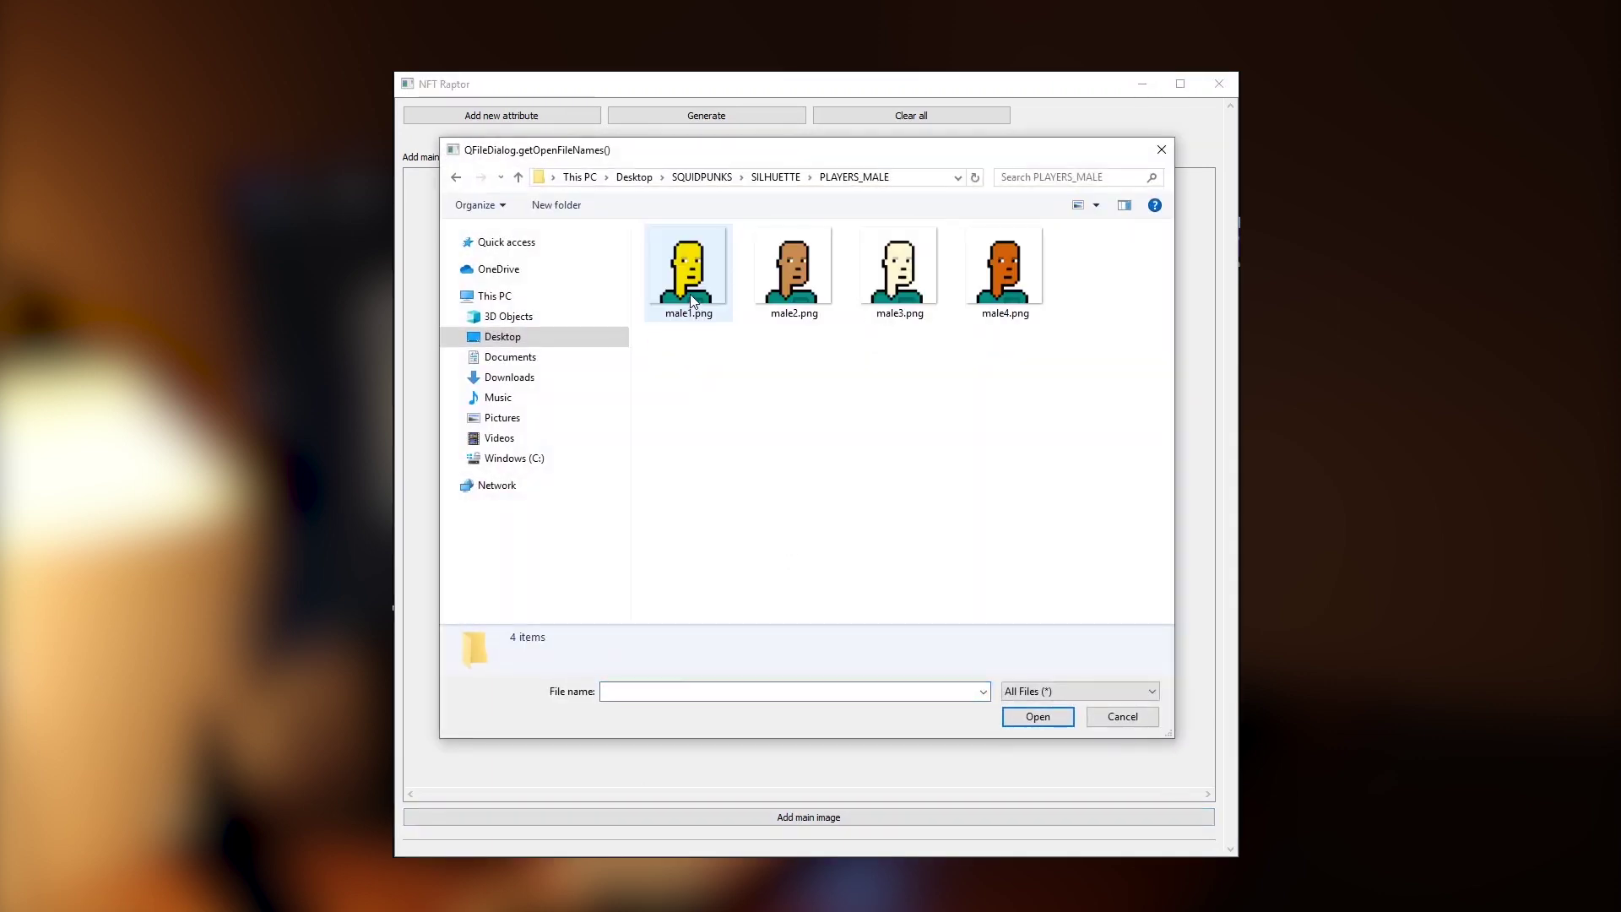
pyautogui.hotkey('ctrl', 'a')
pyautogui.click(1031, 718)
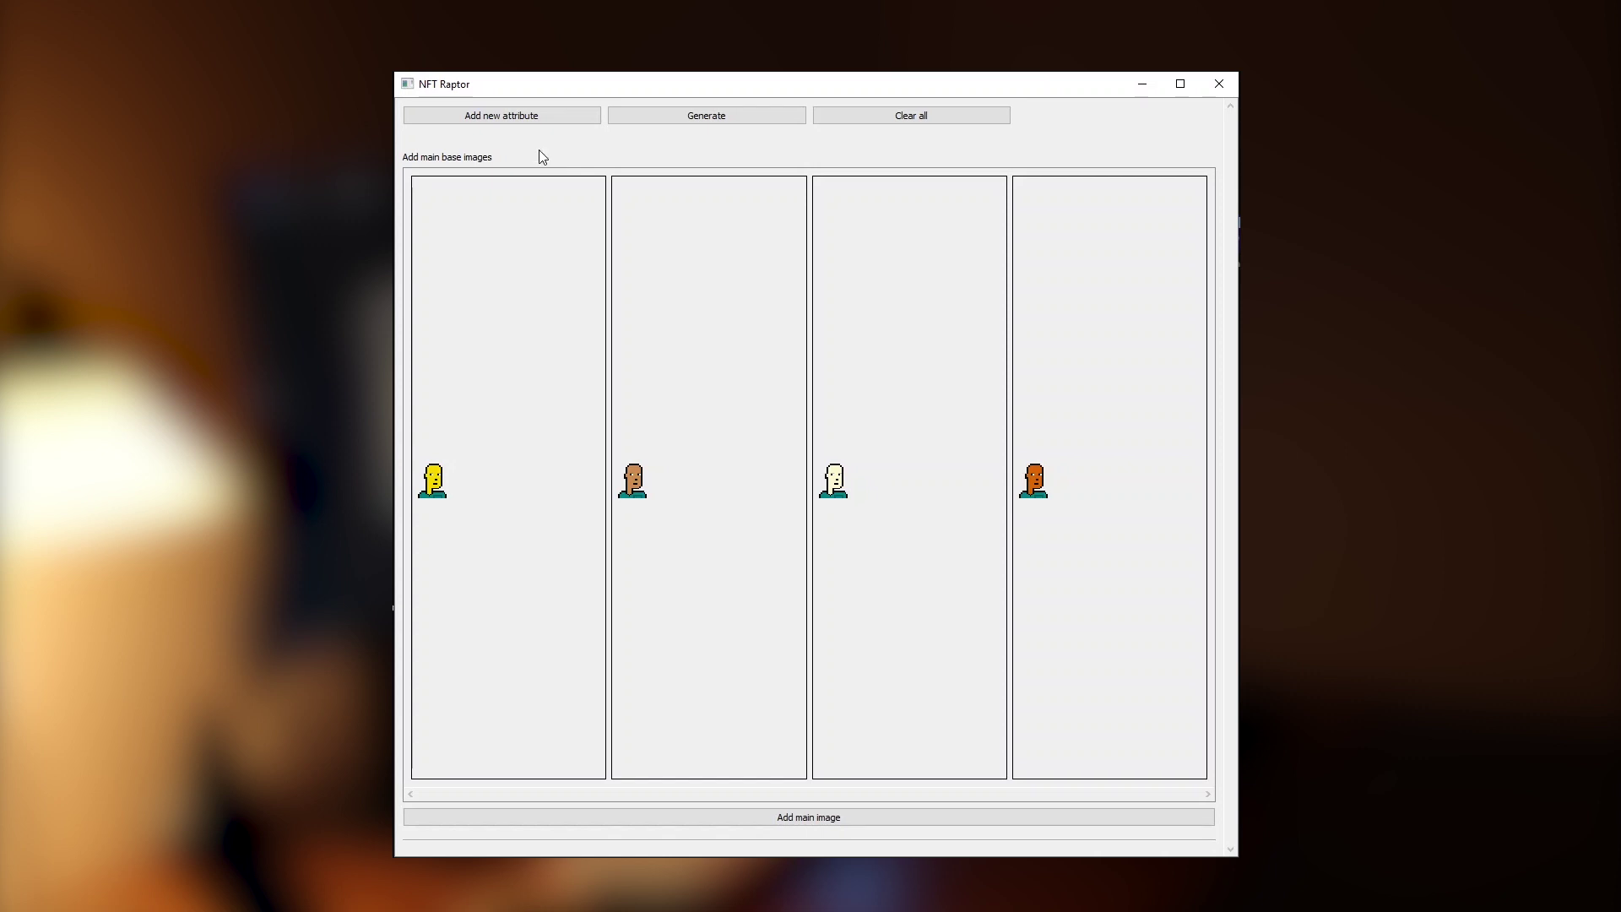
pyautogui.click(527, 120)
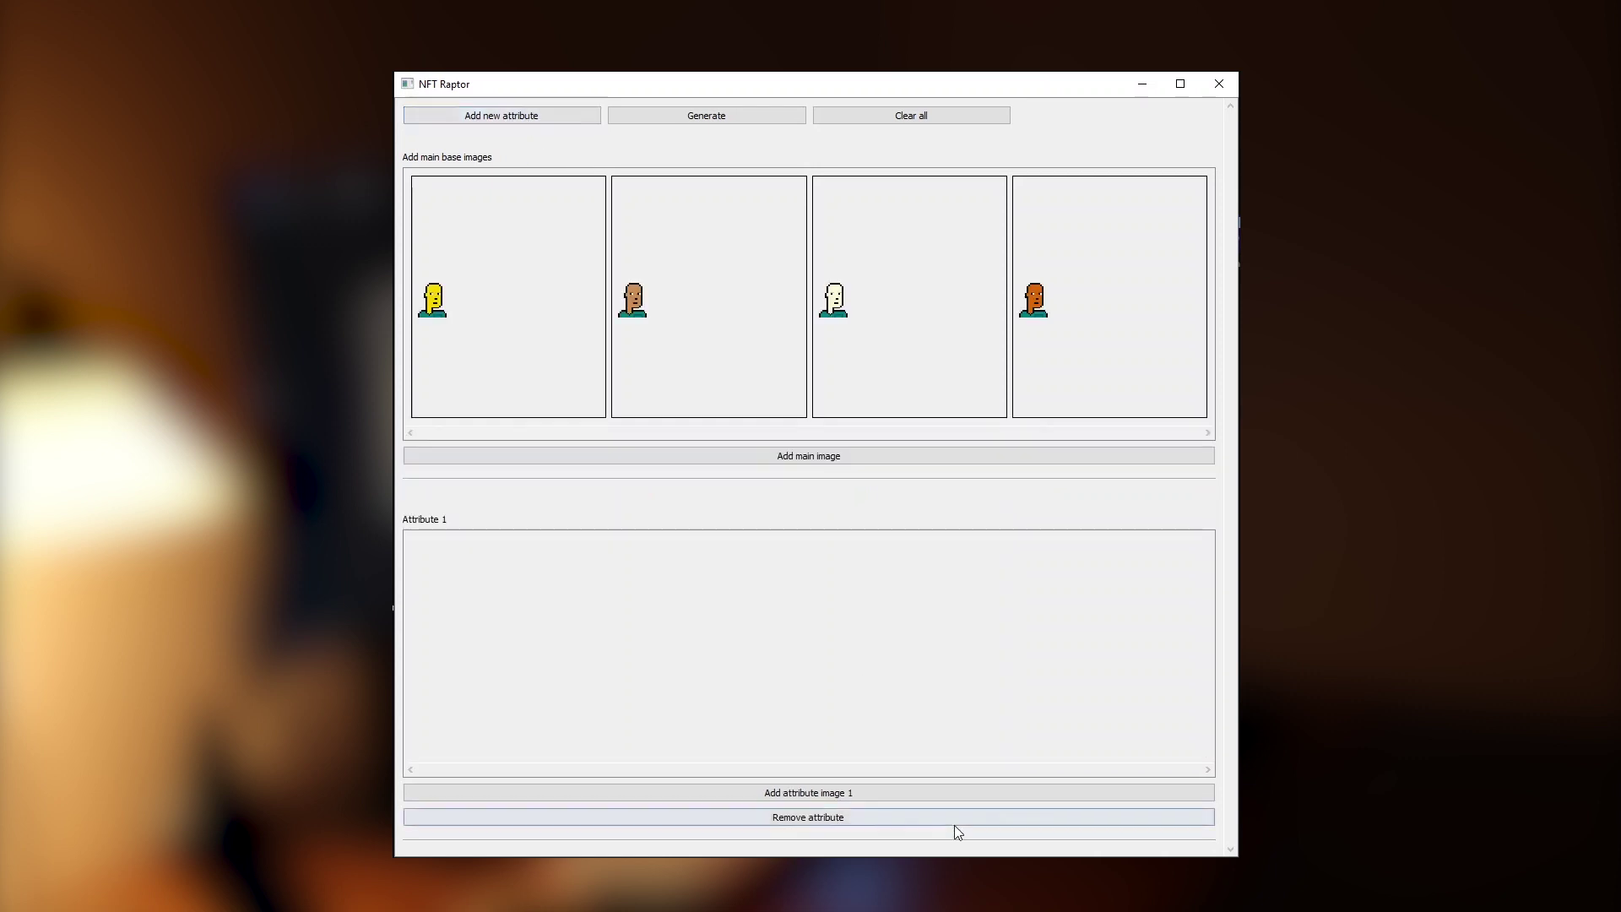
# Step: Fill Attribute 1 with the three facial hair images
pyautogui.click(808, 794)
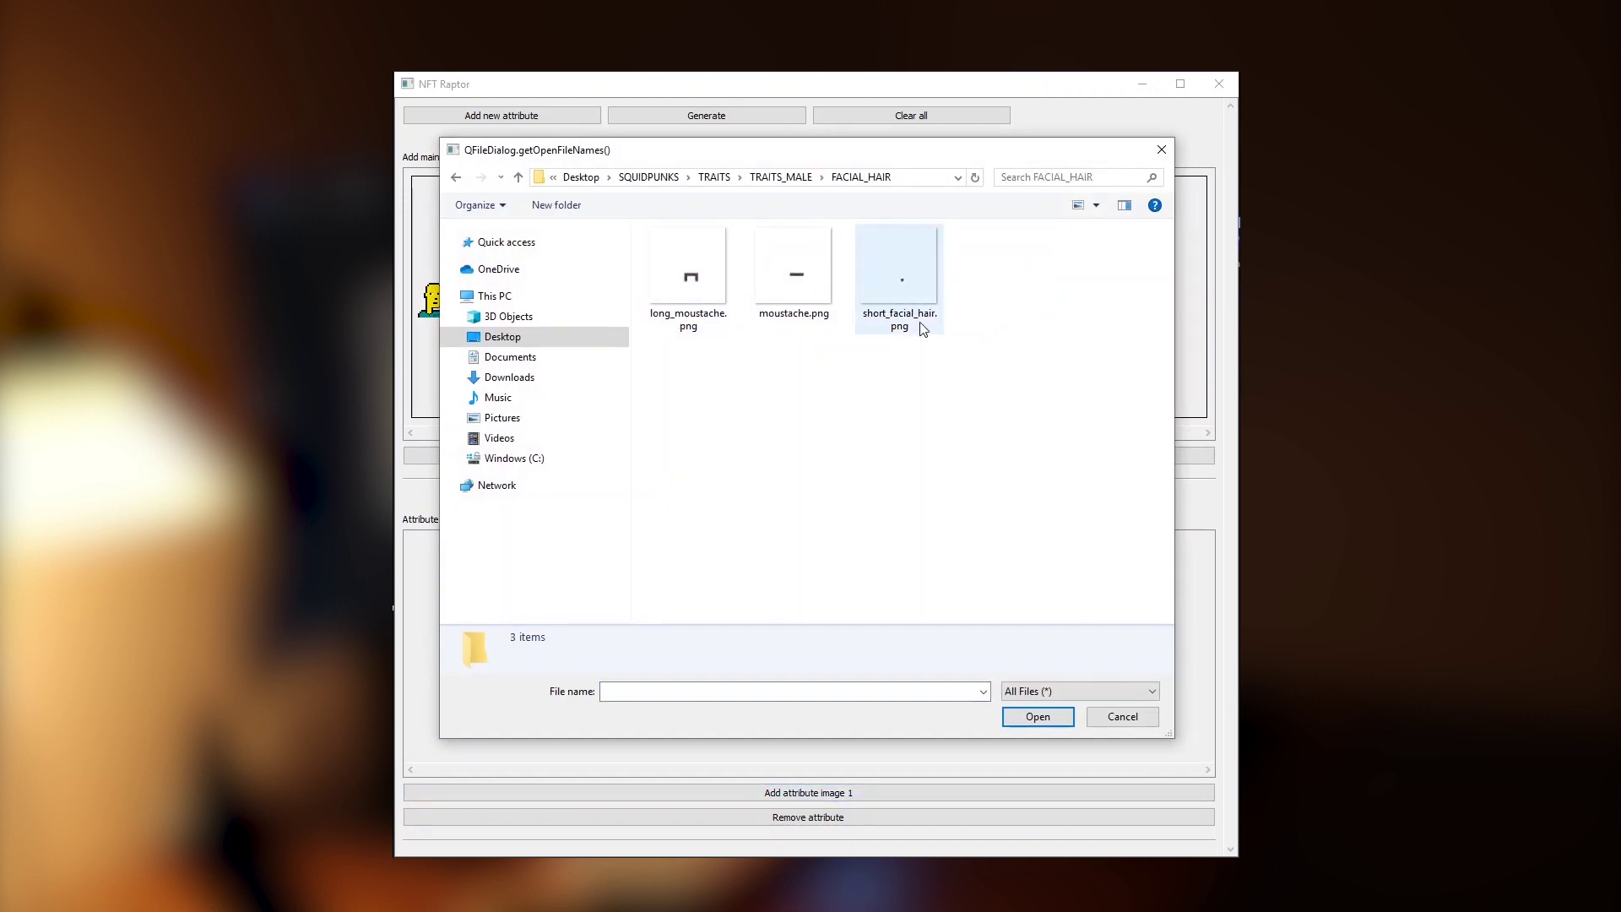
pyautogui.moveTo(974, 372); pyautogui.dragTo(685, 280)
pyautogui.click(1037, 716)
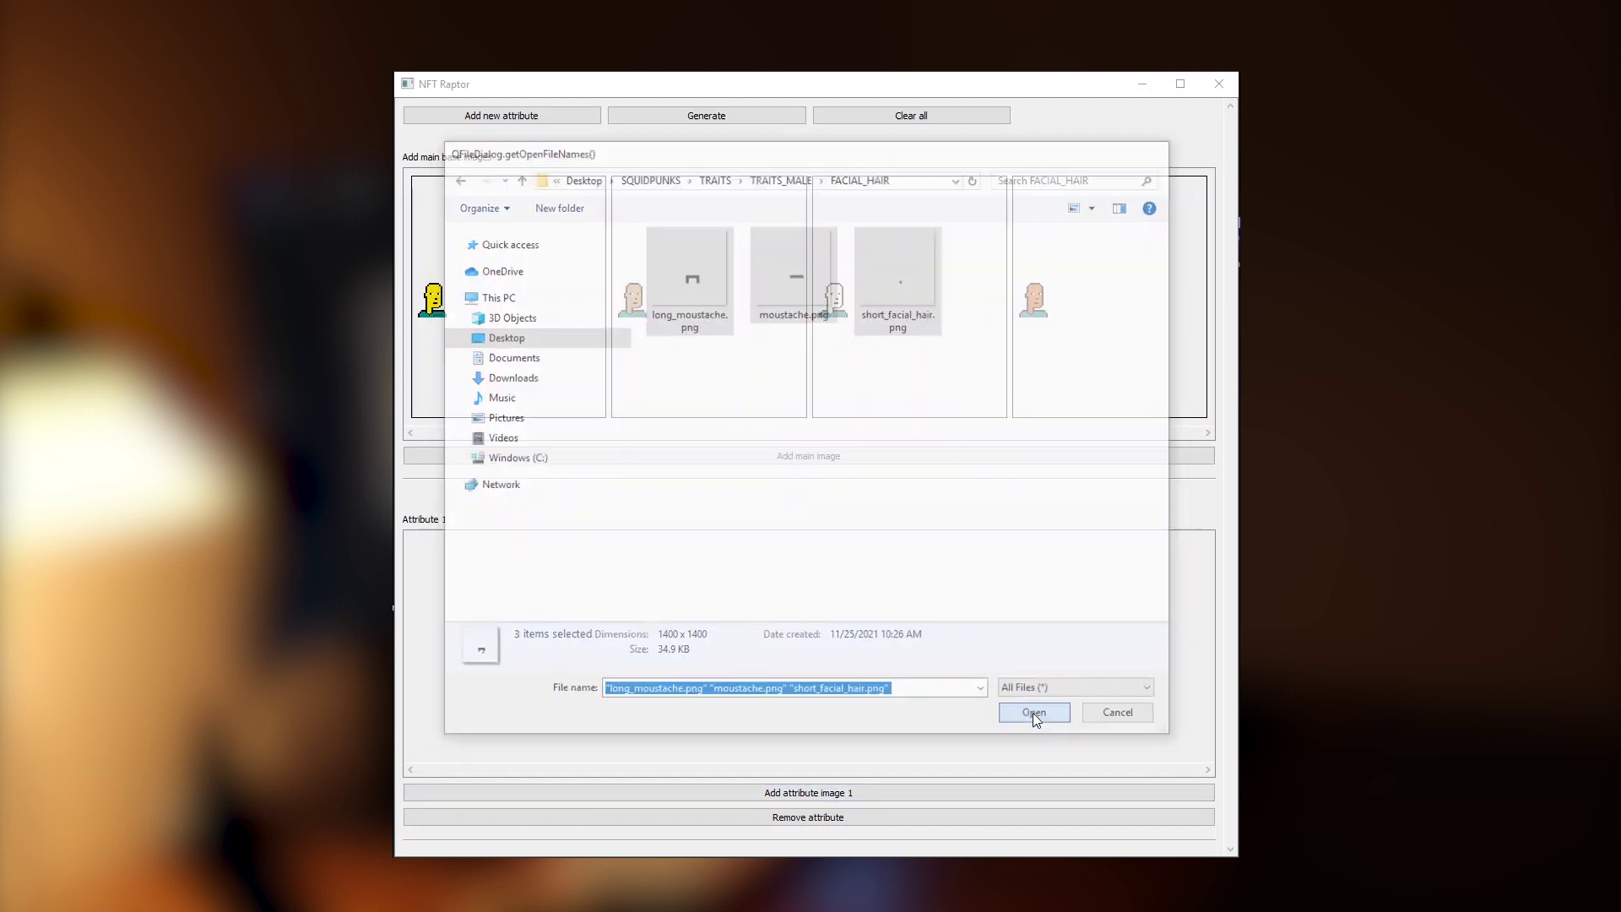
# Step: Add Attribute 2 holding both images from the SCARS folder
pyautogui.click(521, 123)
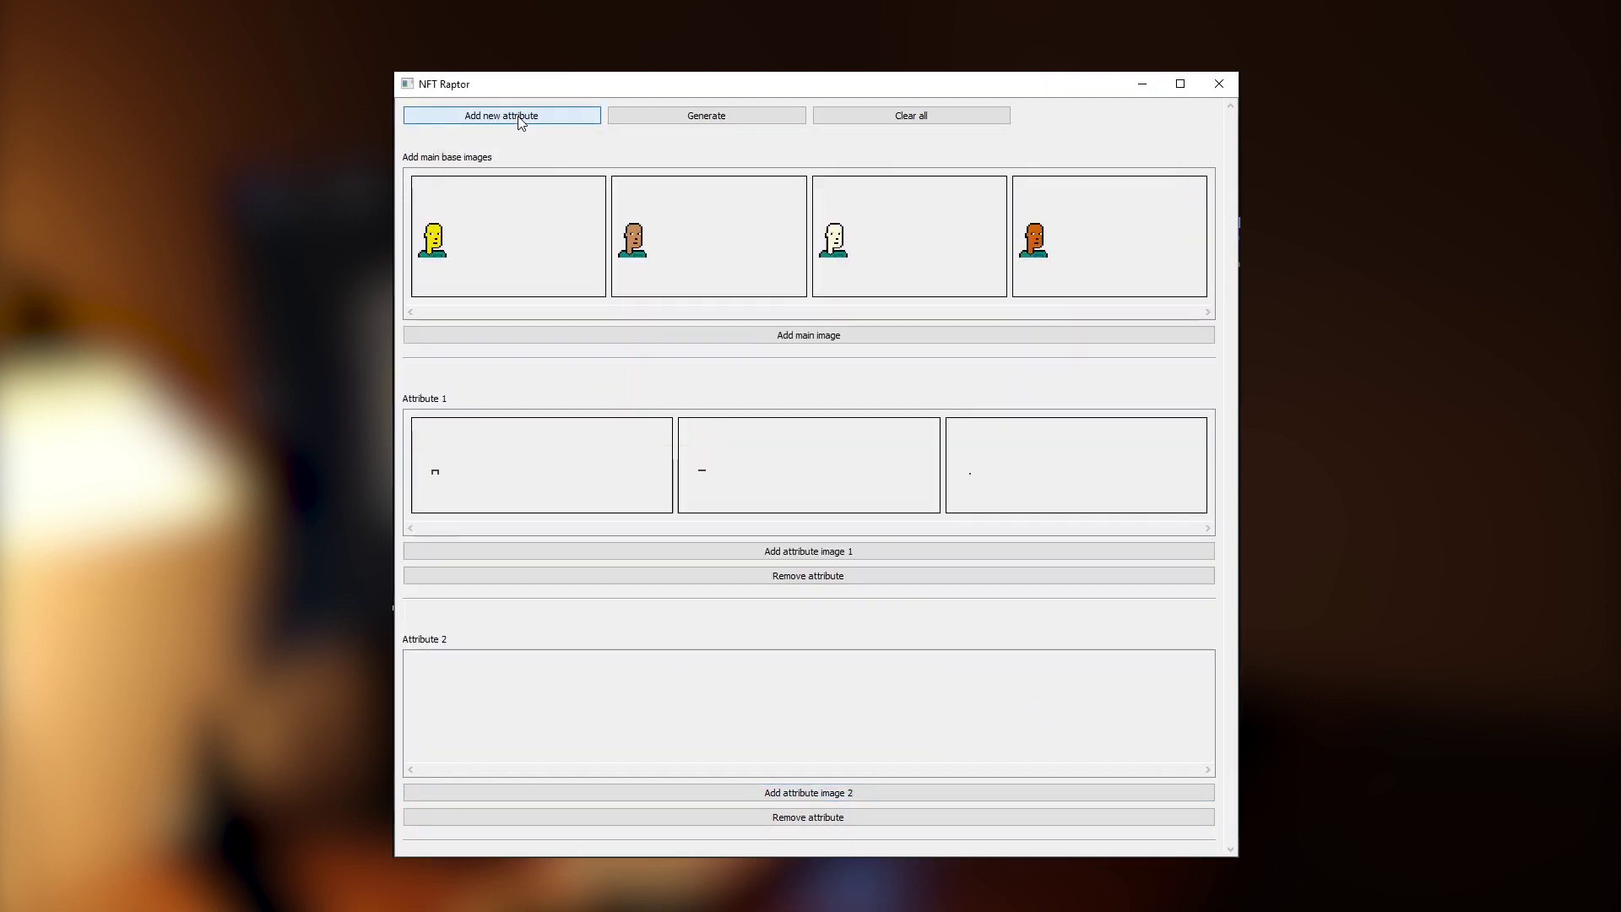
pyautogui.click(808, 792)
pyautogui.doubleClick(724, 329)
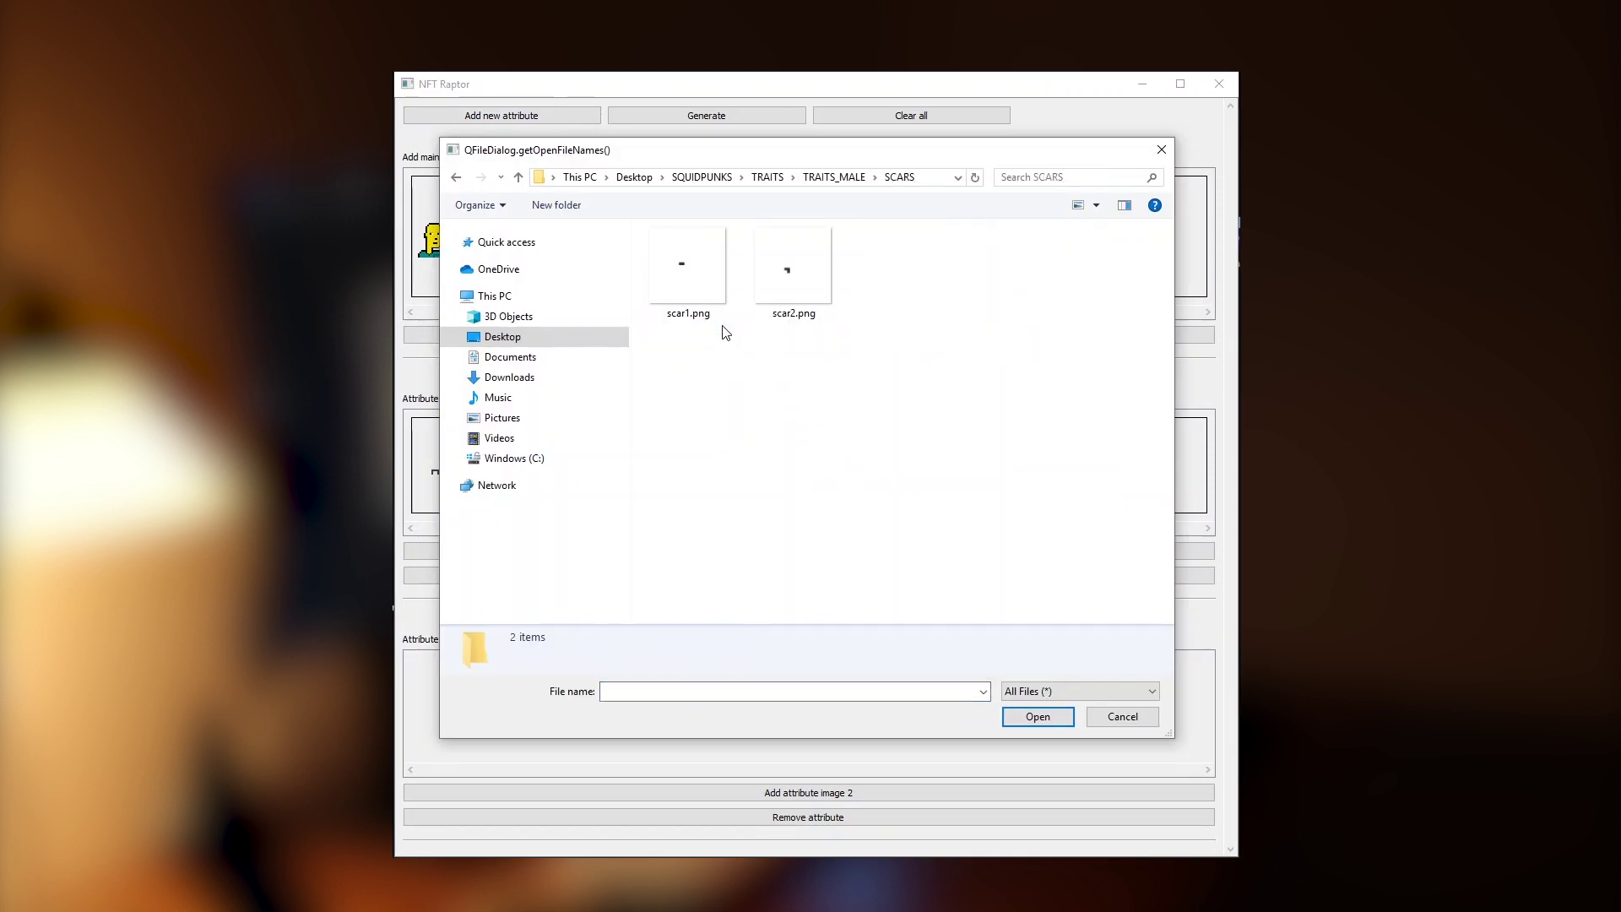
pyautogui.click(802, 307)
pyautogui.hotkey('ctrl', 'a')
pyautogui.click(1050, 716)
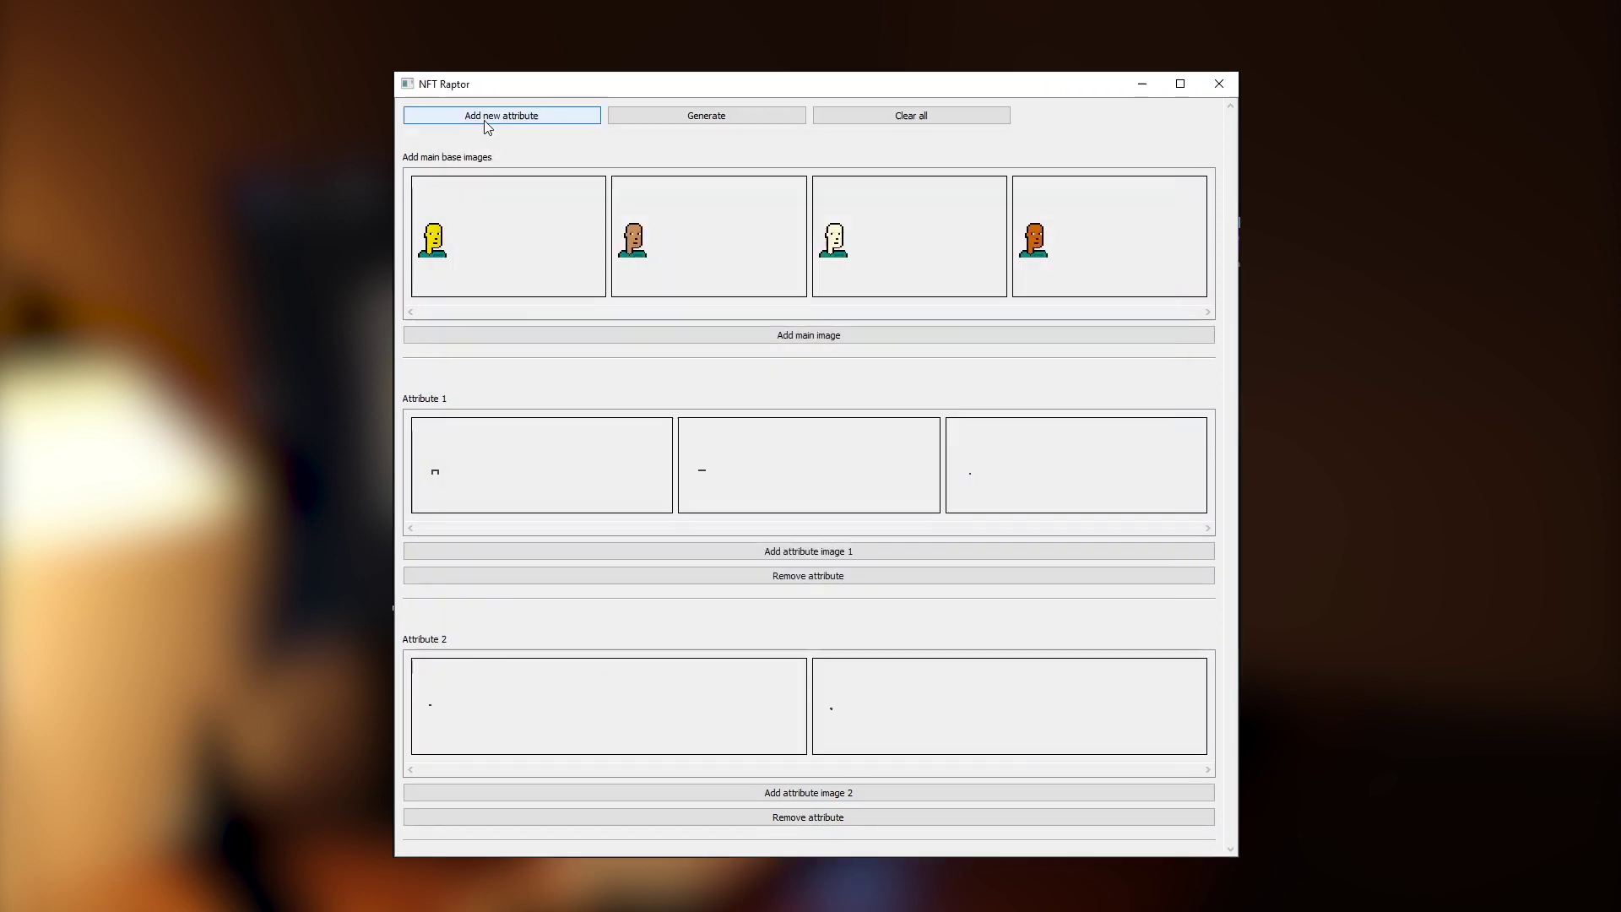
# Step: Add Attribute 3 holding the four tattoo images
pyautogui.click(488, 118)
pyautogui.click(810, 791)
pyautogui.moveTo(1080, 409); pyautogui.dragTo(637, 225)
pyautogui.click(1037, 716)
# Step: Add Attribute 4 holding the ten ON_HEAD hair and cap images
pyautogui.click(489, 116)
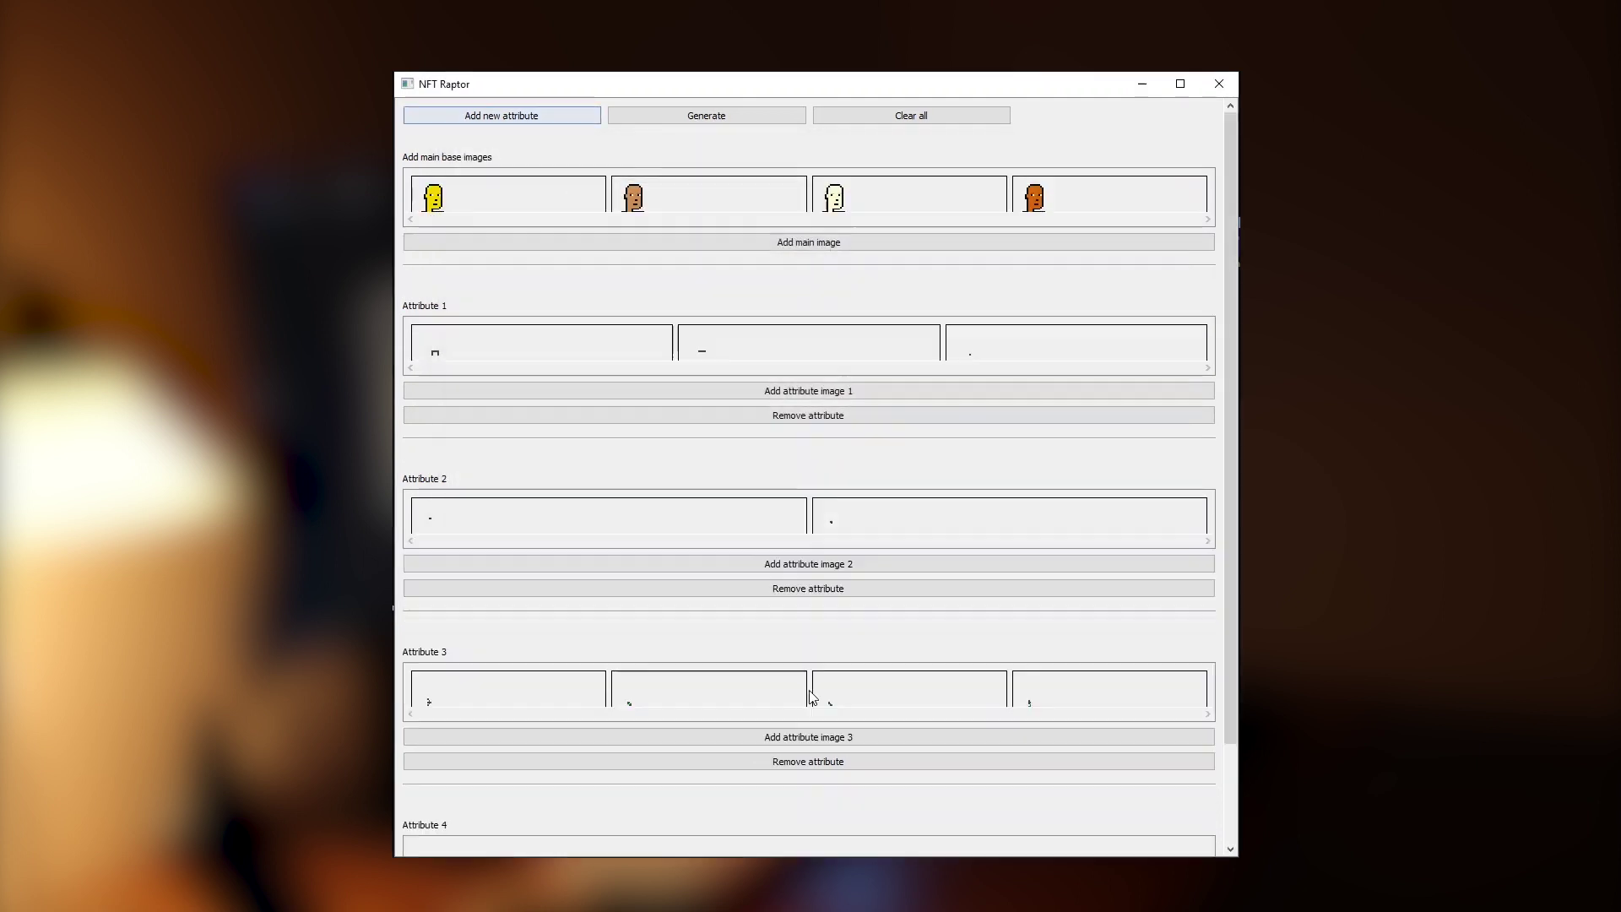
pyautogui.scroll(-3, 825, 738)
pyautogui.click(808, 794)
pyautogui.click(1012, 364)
pyautogui.hotkey('ctrl', 'a')
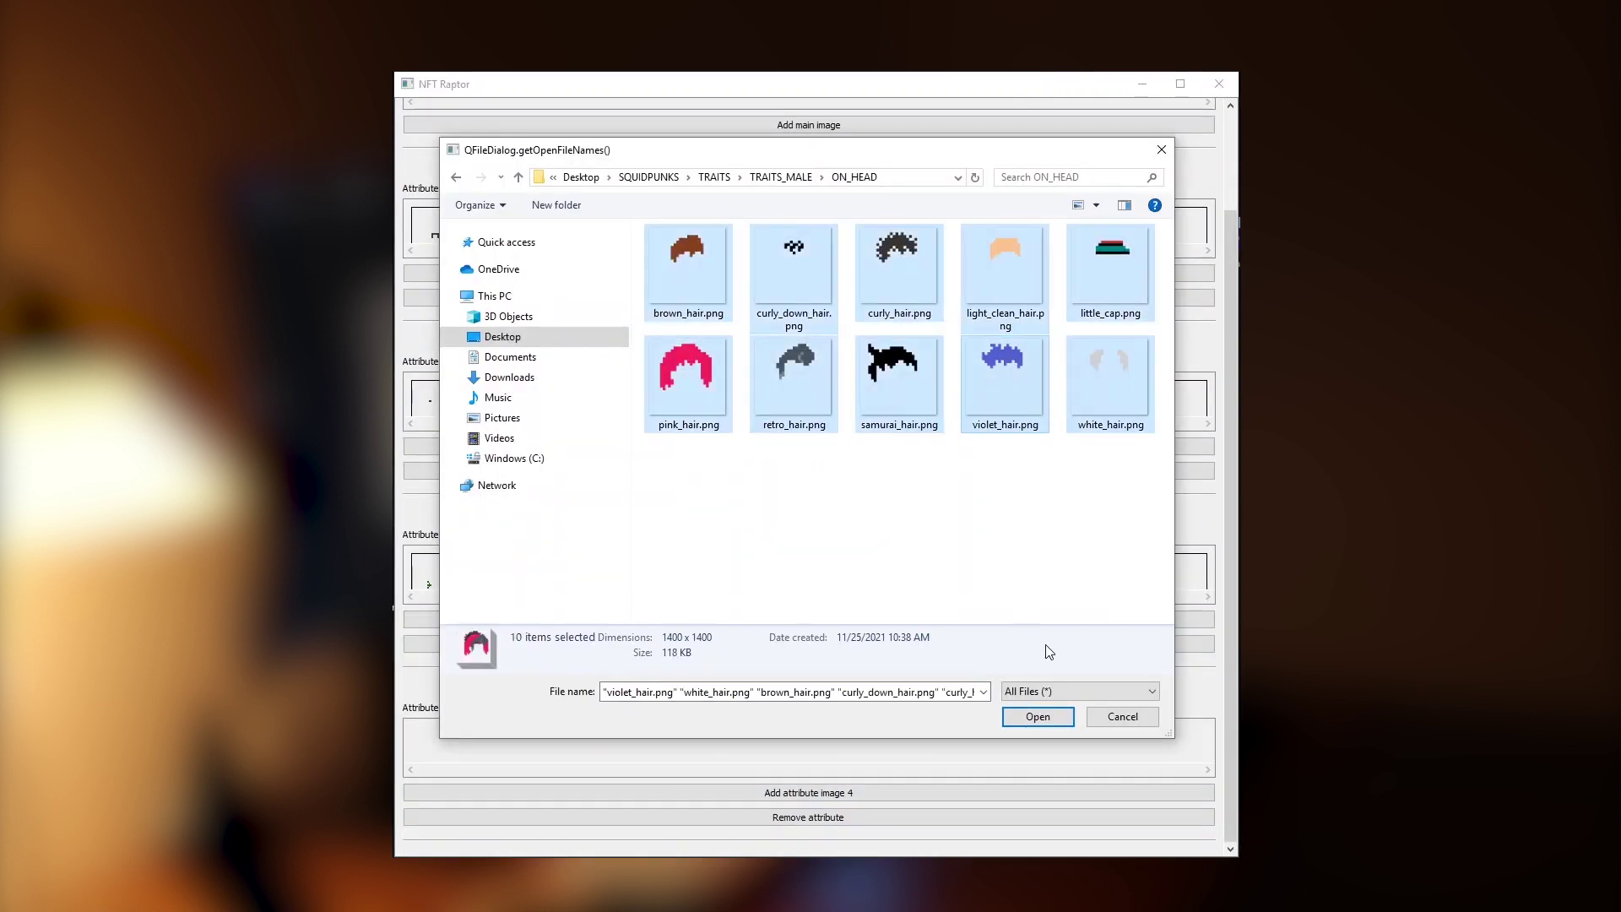
pyautogui.click(1037, 716)
# Step: Add a fifth attribute holding the broken glasses and cigarette images
pyautogui.click(490, 116)
pyautogui.scroll(-4, 802, 536)
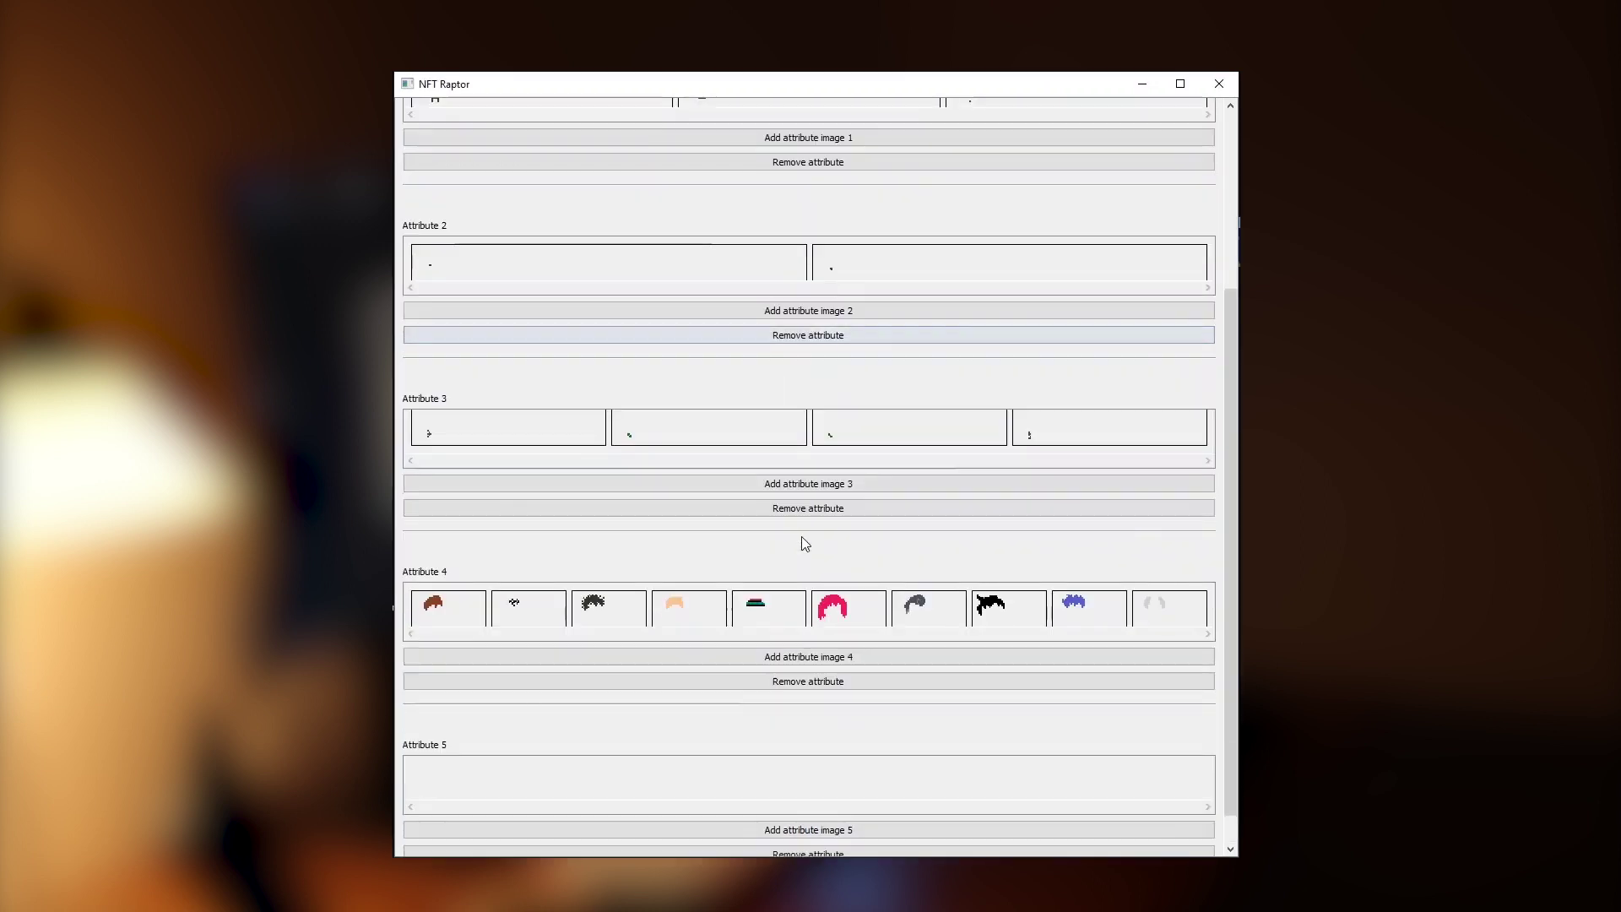
pyautogui.click(823, 794)
pyautogui.moveTo(1114, 460); pyautogui.dragTo(687, 267)
pyautogui.moveTo(965, 386); pyautogui.dragTo(704, 261)
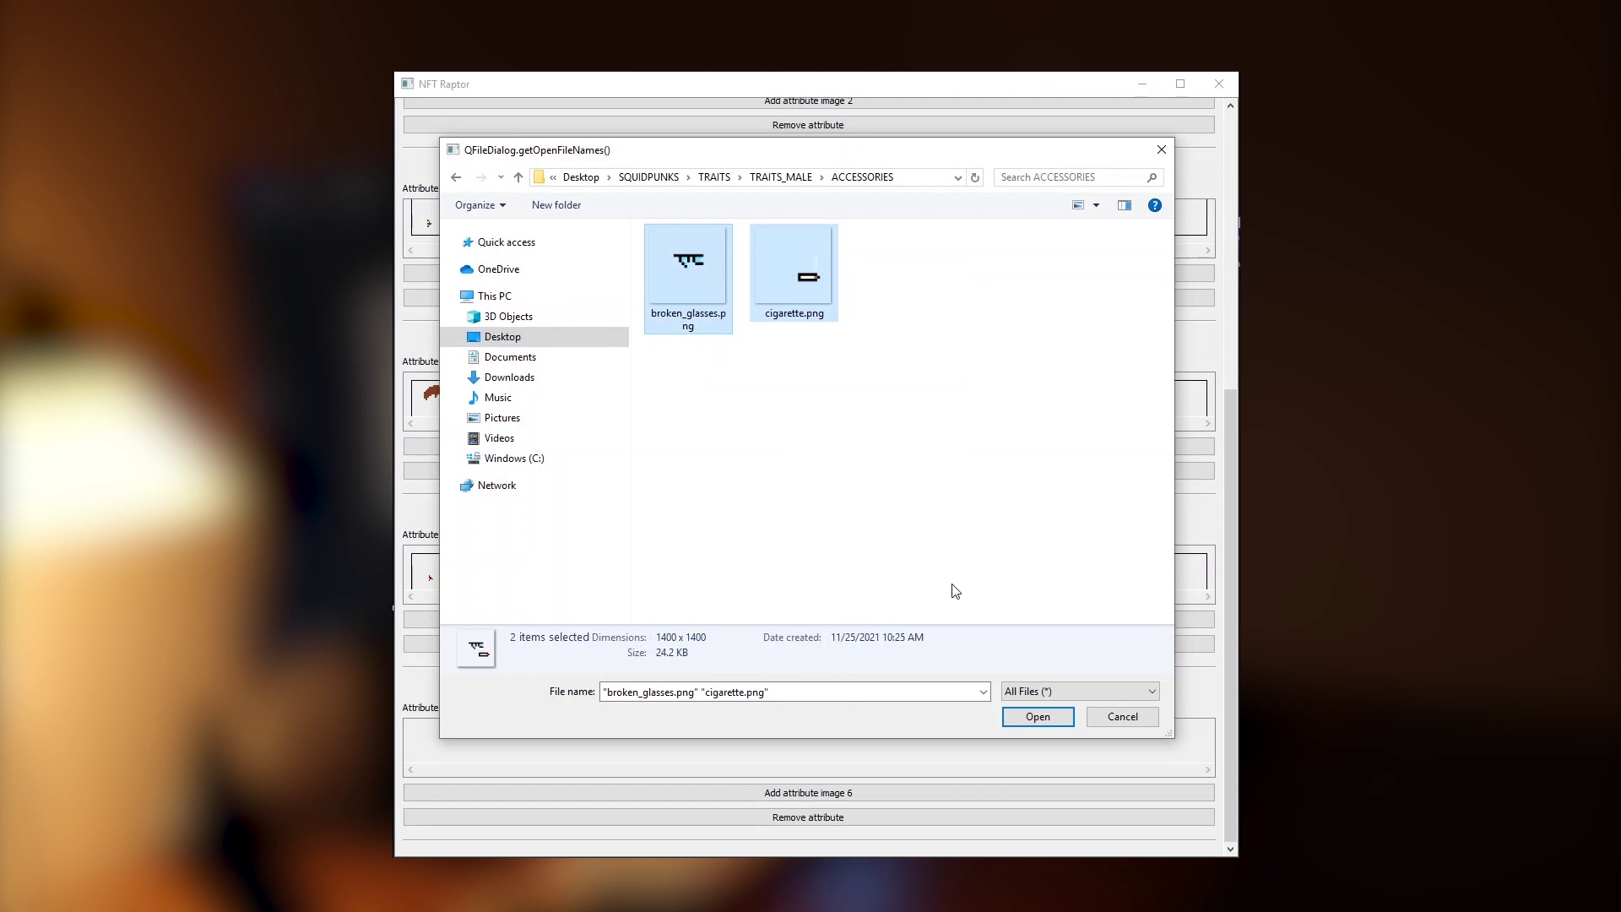
pyautogui.click(1037, 716)
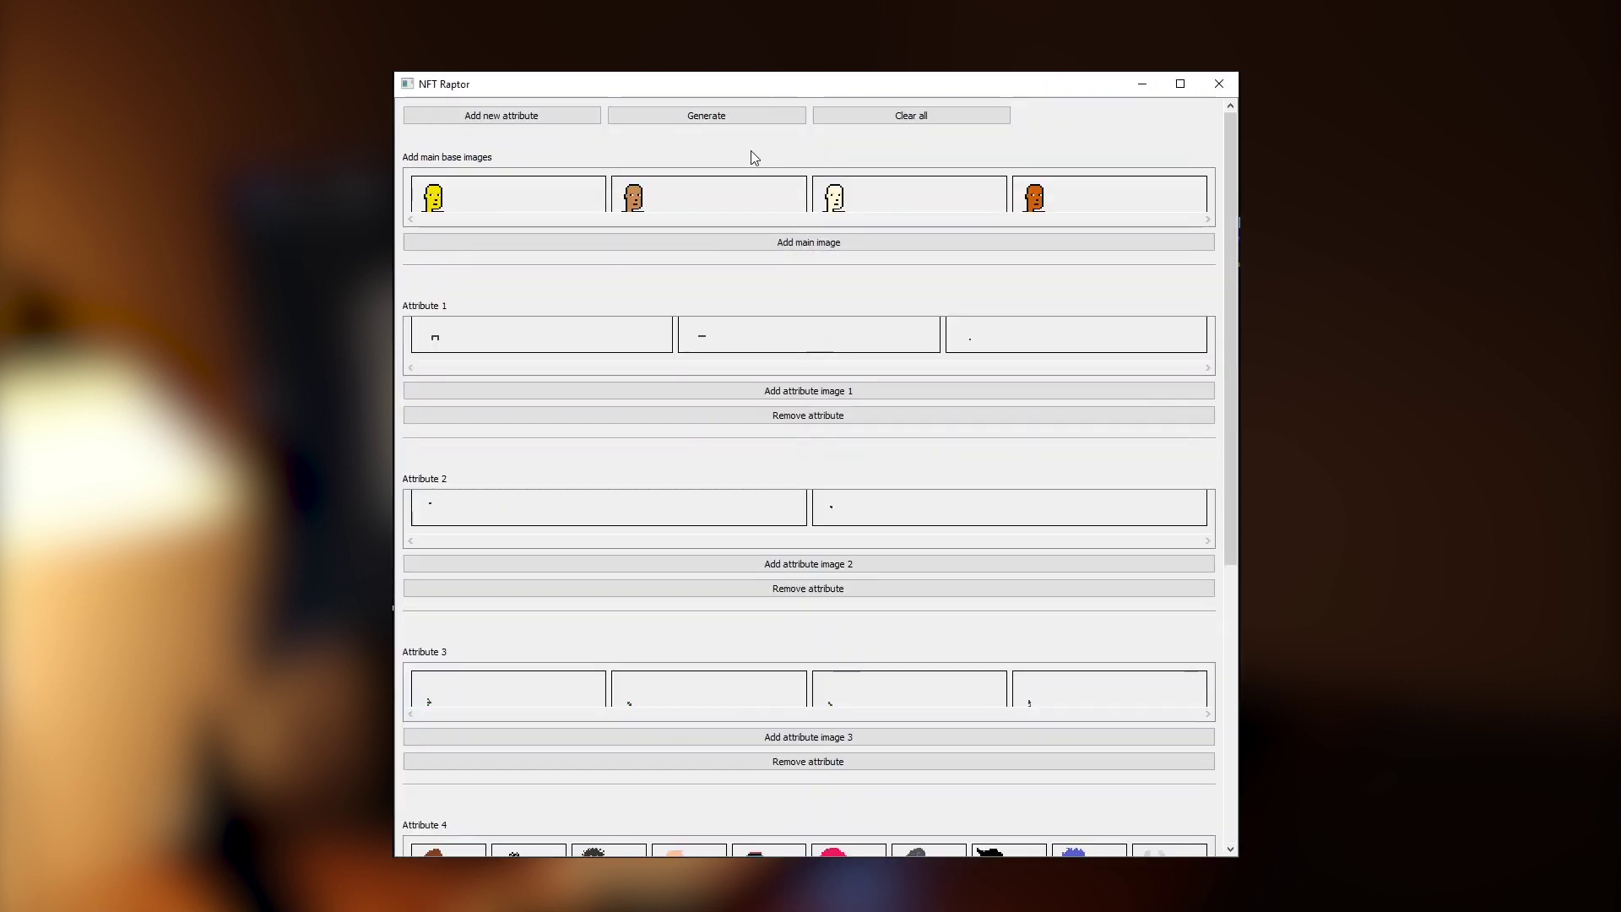
# Step: Generate every trait combination, producing 23,121 avatar PNGs
pyautogui.click(714, 116)
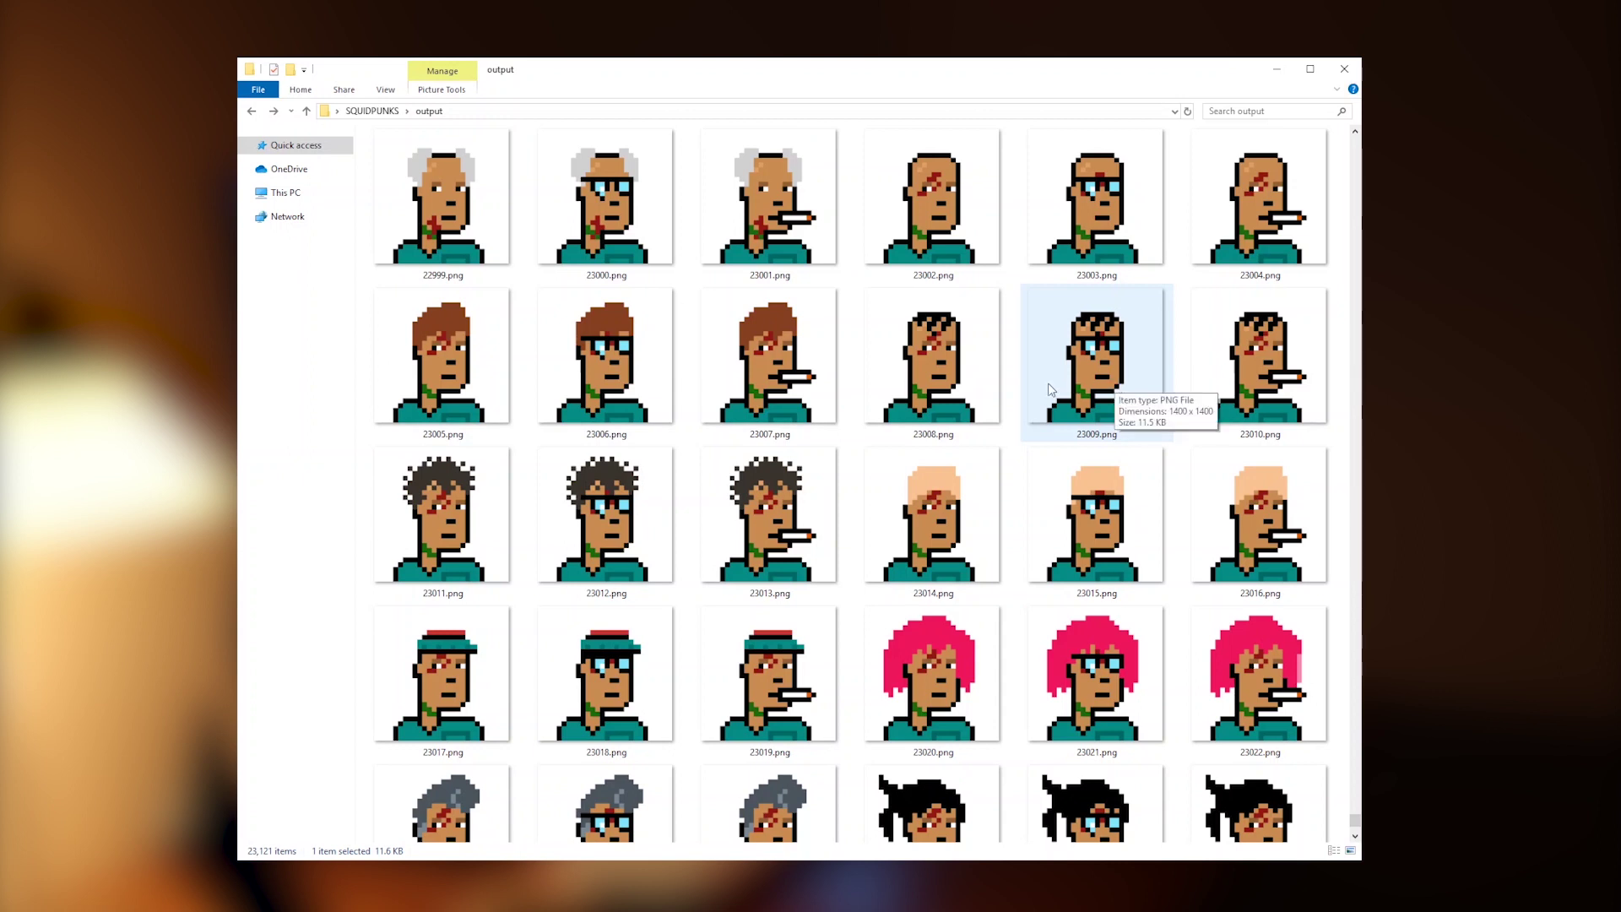
# Step: Scroll the output folder to the avatars numbered above 23000
pyautogui.scroll(-10, 1050, 389)
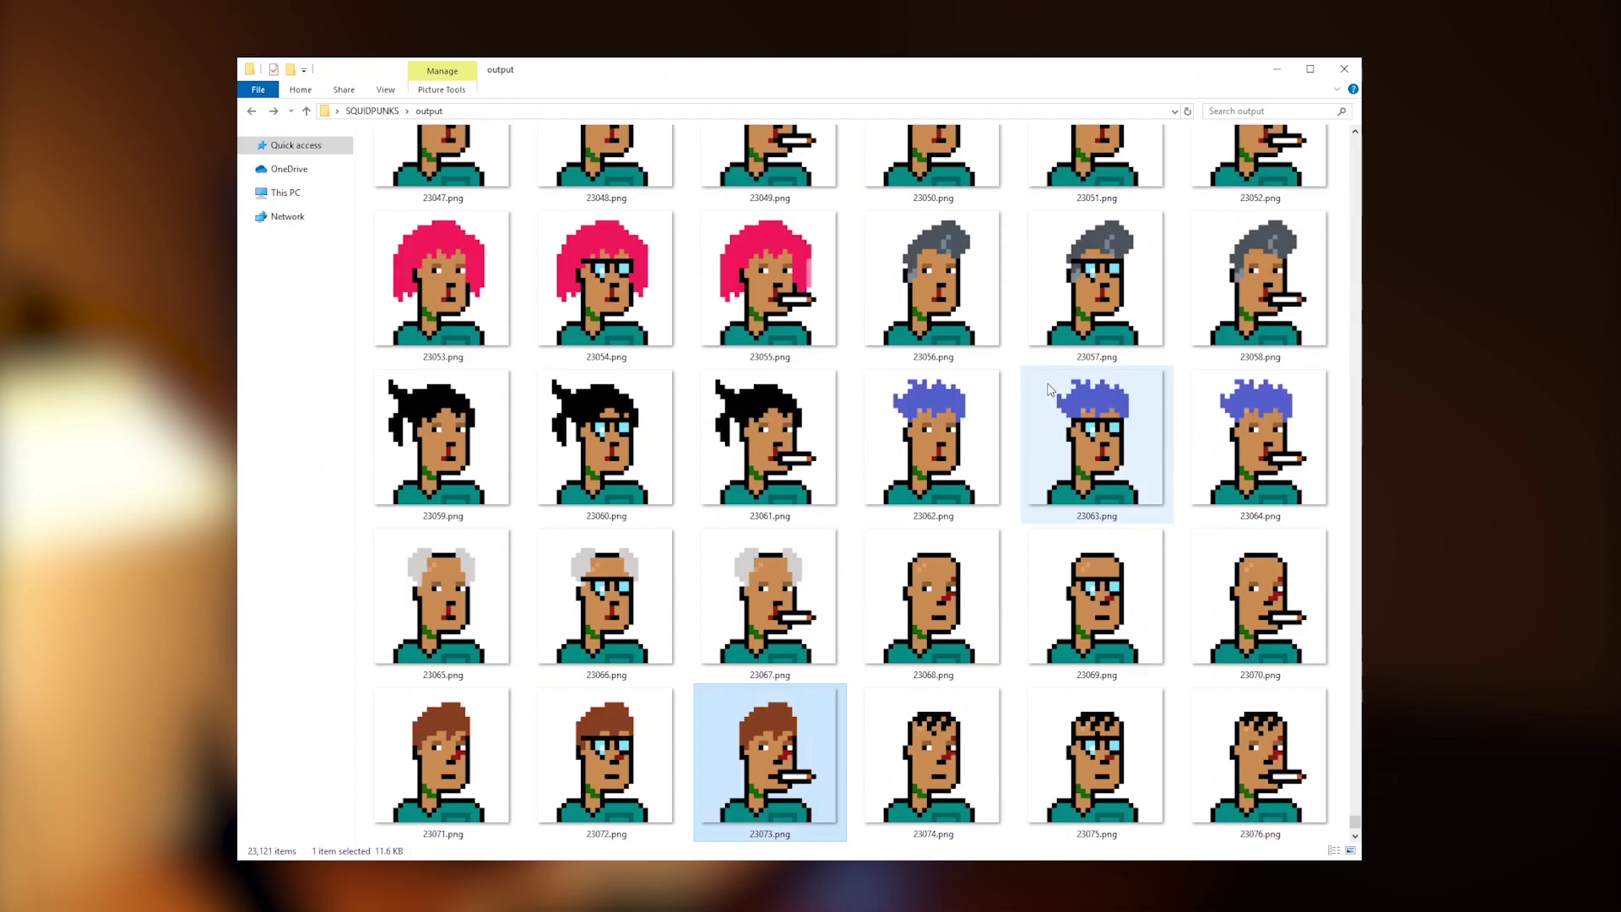